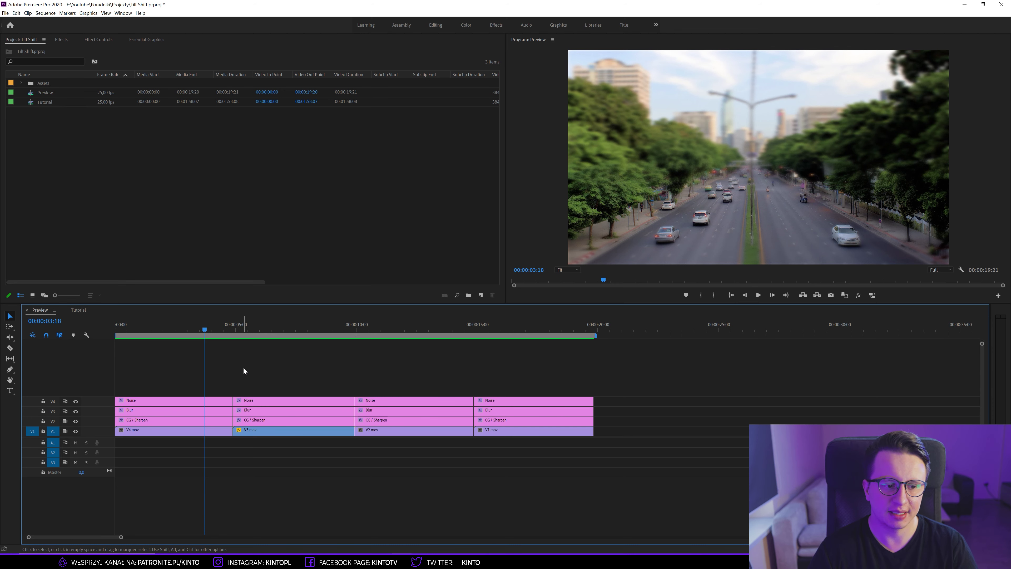
# Step: Scrub the finished Preview sequence's highway and city shots, then switch to the Tutorial sequence
pyautogui.moveTo(283, 328); pyautogui.dragTo(320, 329)
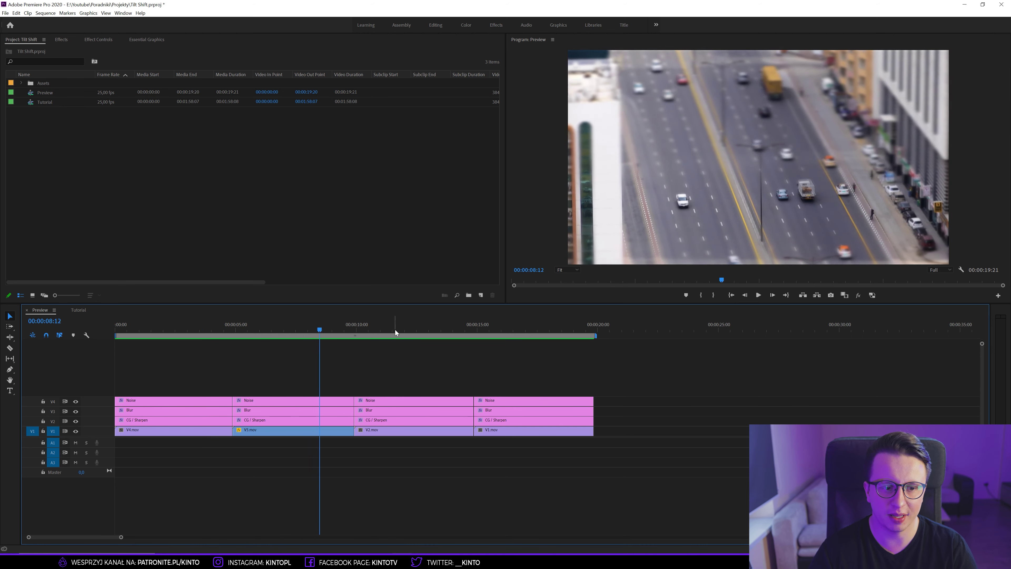
pyautogui.moveTo(395, 329); pyautogui.dragTo(552, 331)
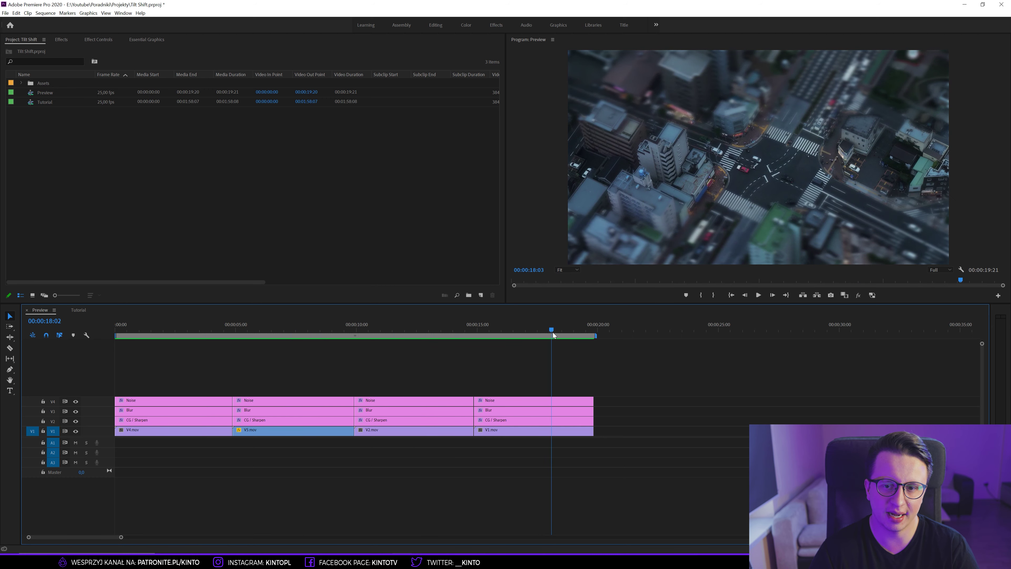
pyautogui.moveTo(429, 321); pyautogui.dragTo(413, 322)
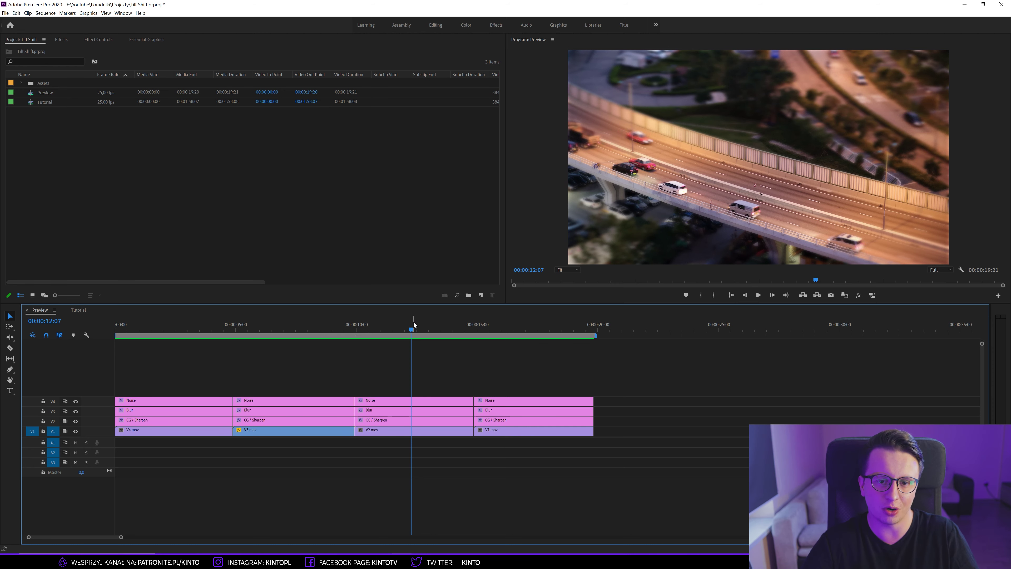
pyautogui.moveTo(413, 324)
pyautogui.mouseDown()
pyautogui.moveTo(536, 329)
pyautogui.moveTo(305, 342)
pyautogui.moveTo(536, 328)
pyautogui.moveTo(400, 335)
pyautogui.mouseUp()
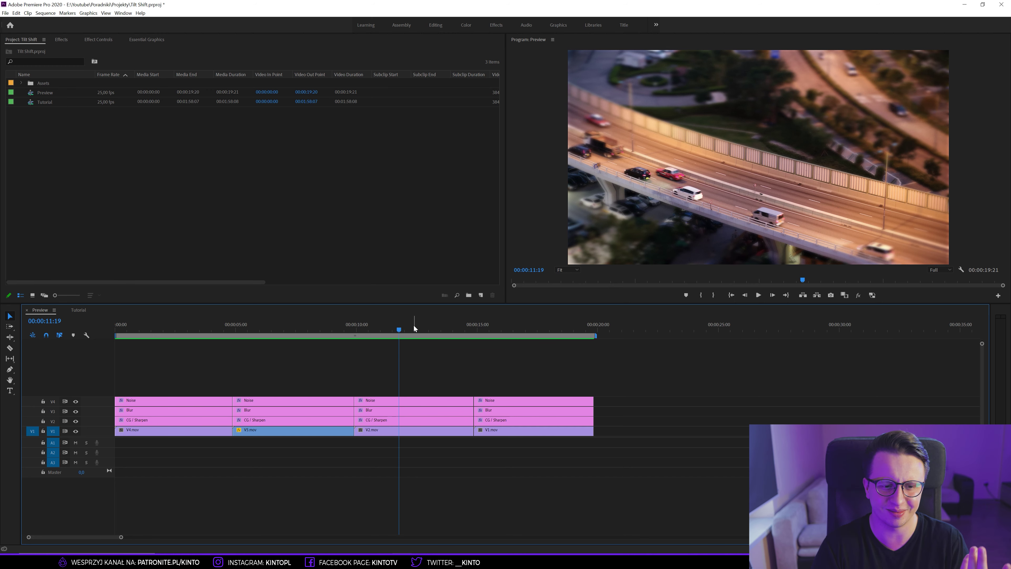
pyautogui.moveTo(413, 328)
pyautogui.mouseDown()
pyautogui.moveTo(479, 322)
pyautogui.moveTo(366, 330)
pyautogui.mouseUp()
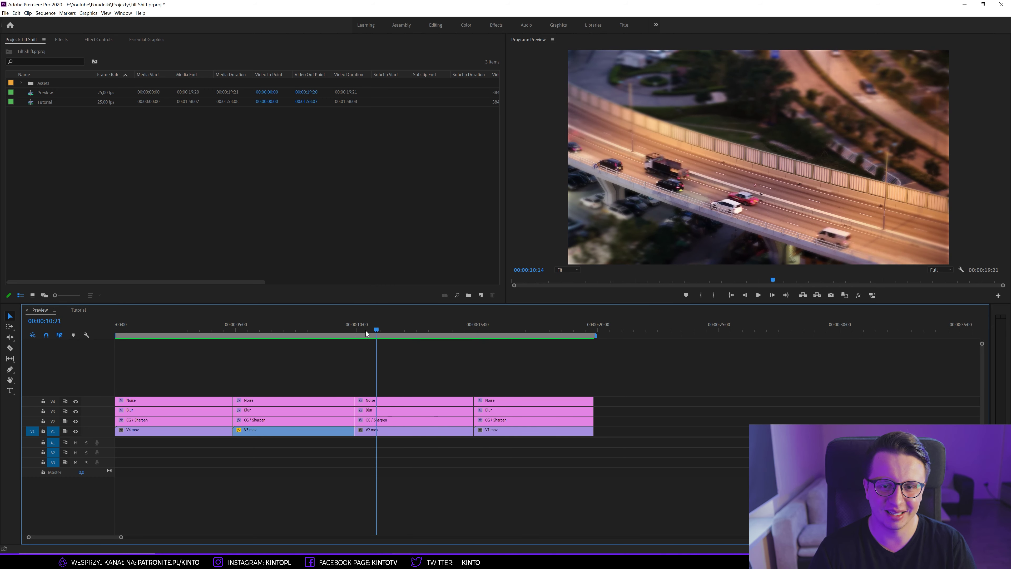
pyautogui.moveTo(379, 330); pyautogui.dragTo(409, 331)
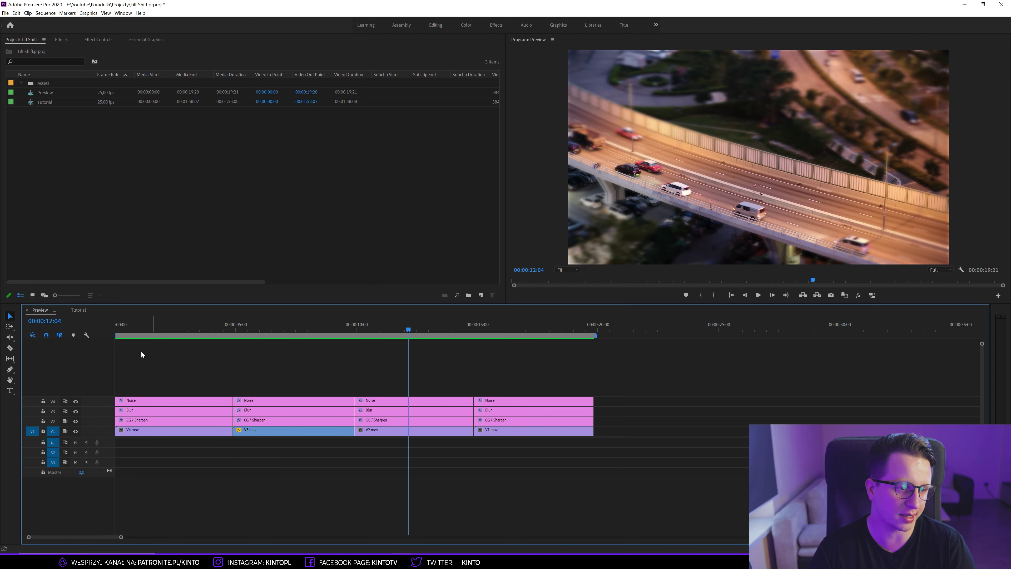
pyautogui.click(79, 309)
# Step: At 00:00:03:10, create a 3840×2160 adjustment layer and place it on V2 above V1.mov
pyautogui.moveTo(191, 327); pyautogui.dragTo(197, 327)
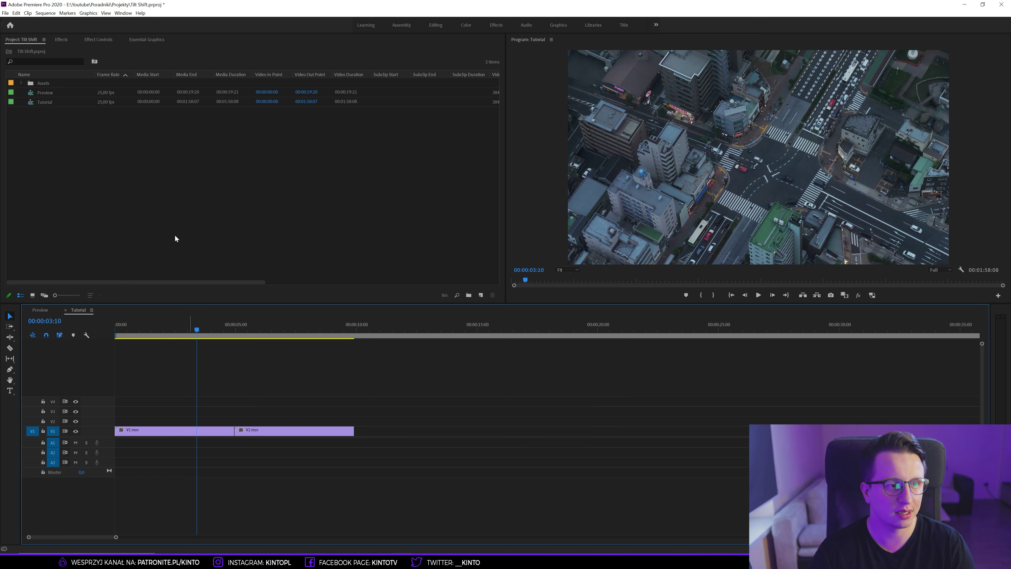
pyautogui.rightClick(127, 147)
pyautogui.moveTo(163, 181)
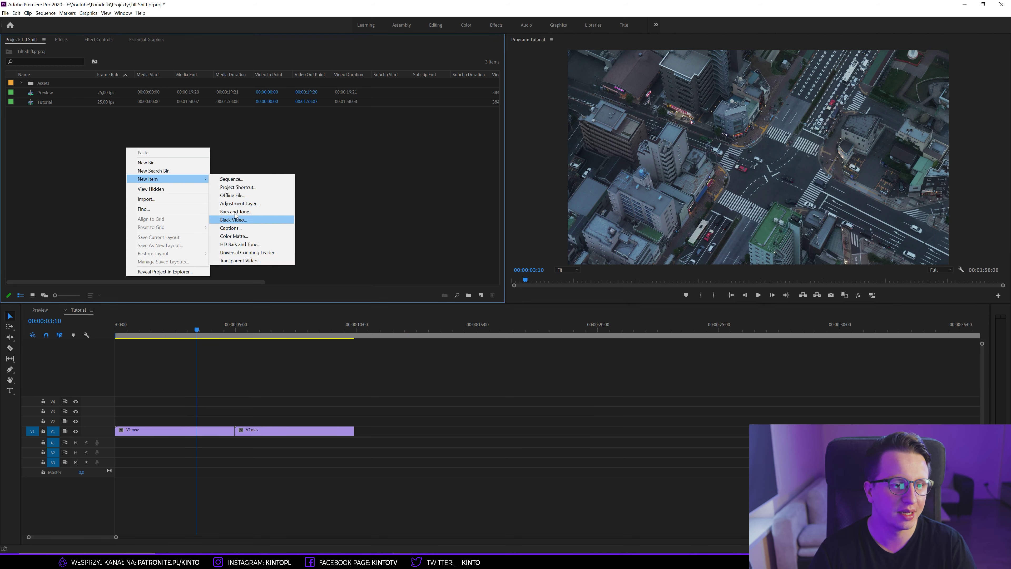
pyautogui.click(239, 203)
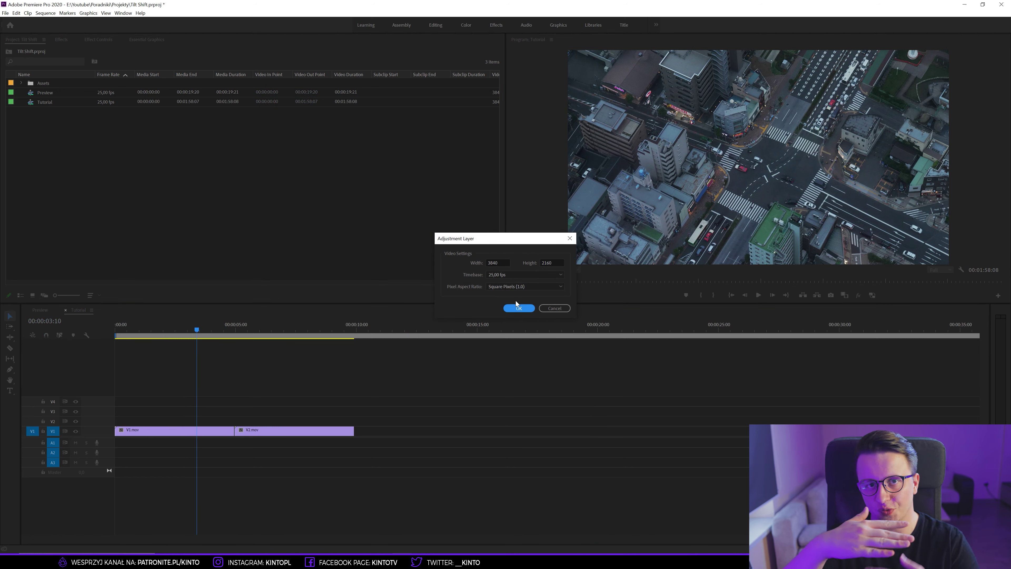
pyautogui.click(517, 307)
pyautogui.moveTo(40, 86)
pyautogui.mouseDown()
pyautogui.moveTo(144, 419)
pyautogui.moveTo(144, 400)
pyautogui.mouseUp()
# Step: Rename the V2 adjustment layer to Color and the V3 layer to Sharpen
pyautogui.rightClick(148, 421)
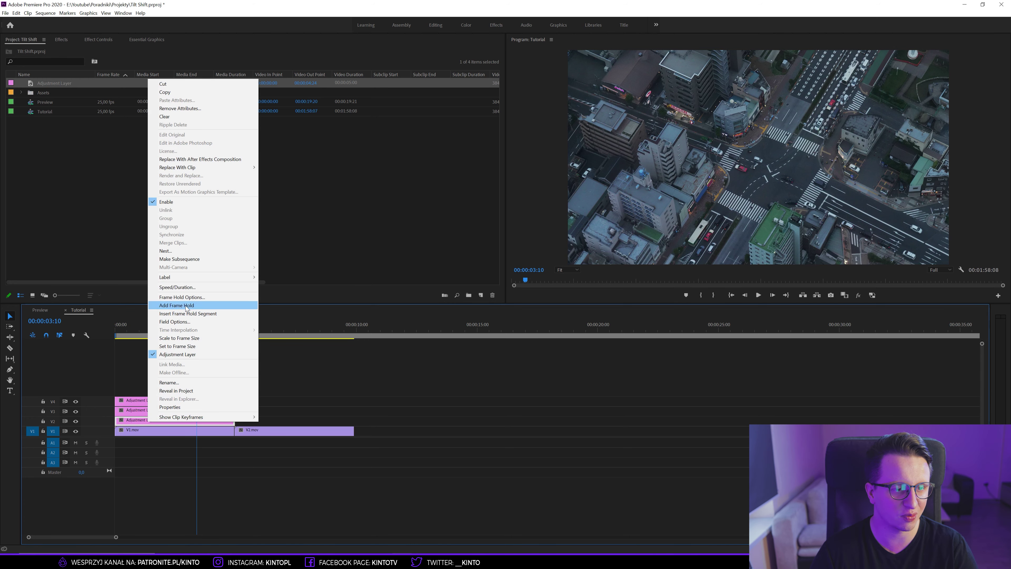
pyautogui.moveTo(179, 277)
pyautogui.click(169, 382)
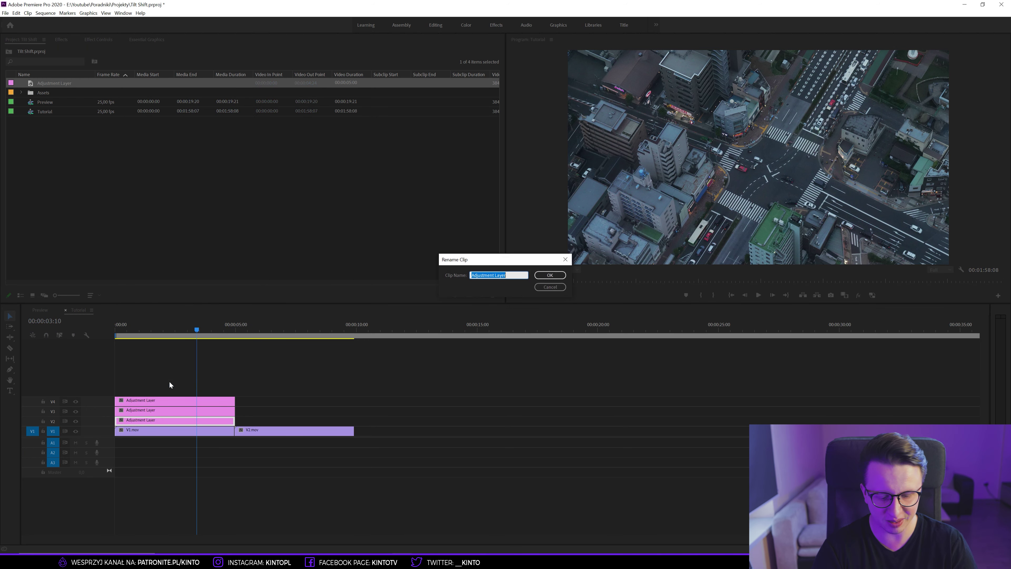
pyautogui.write('Color')
pyautogui.press('Return')
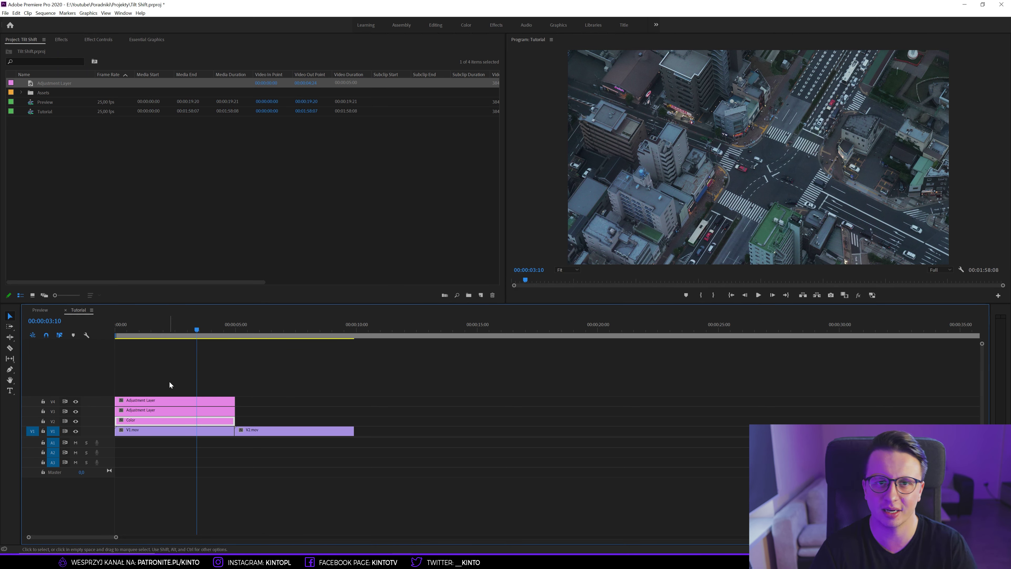
pyautogui.rightClick(148, 412)
pyautogui.click(175, 375)
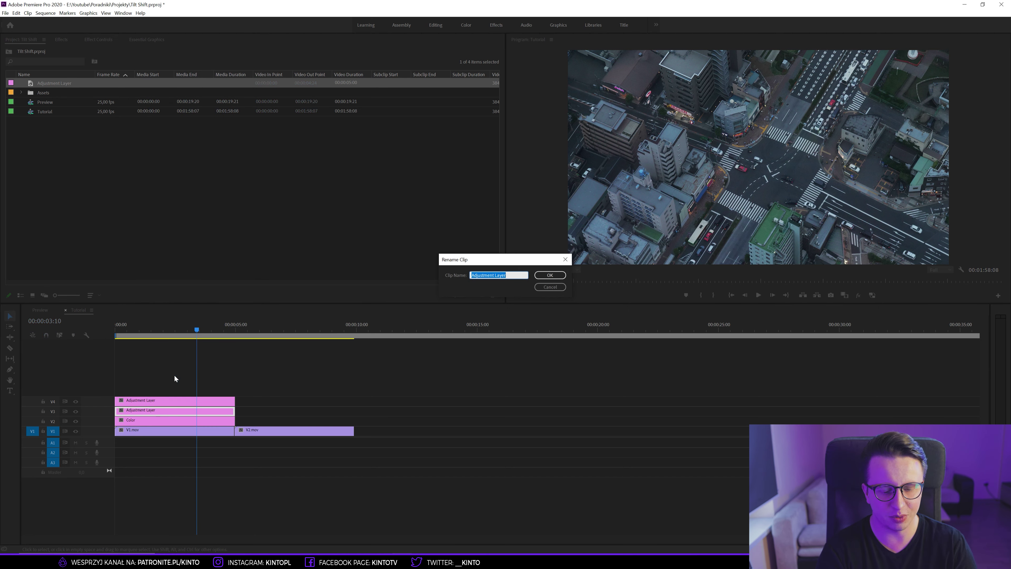
pyautogui.write('Sharpen')
pyautogui.press('Return')
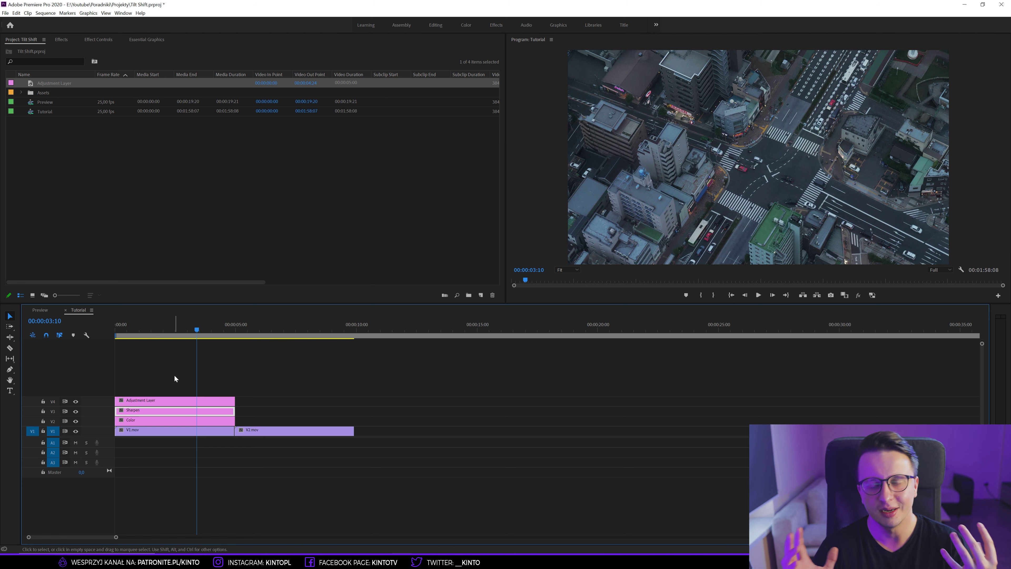
# Step: Rename the V4 adjustment layer to Blur
pyautogui.click(155, 401)
pyautogui.rightClick(155, 401)
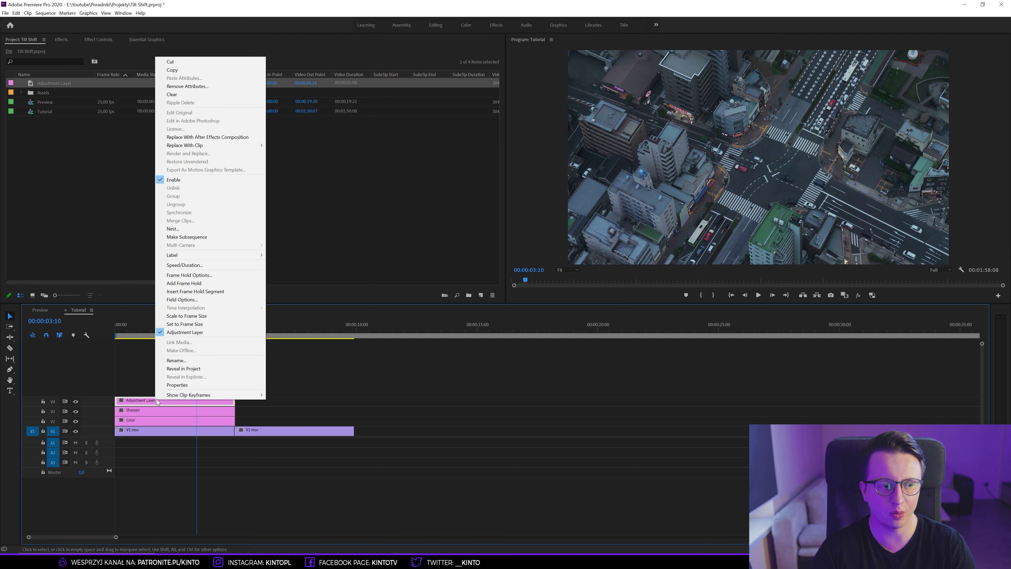
pyautogui.click(188, 358)
pyautogui.write('Bl')
pyautogui.press('Return')
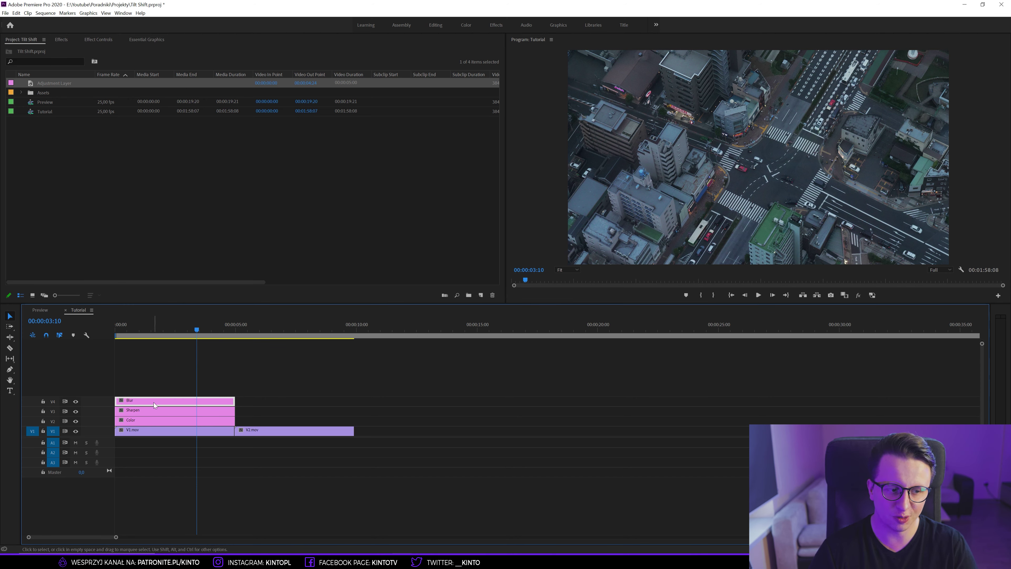
# Step: Duplicate the Blur layer onto V5 and rename the copy Noise
pyautogui.keyDown('alt'); pyautogui.moveTo(147, 399); pyautogui.dragTo(148, 390); pyautogui.keyUp('alt')
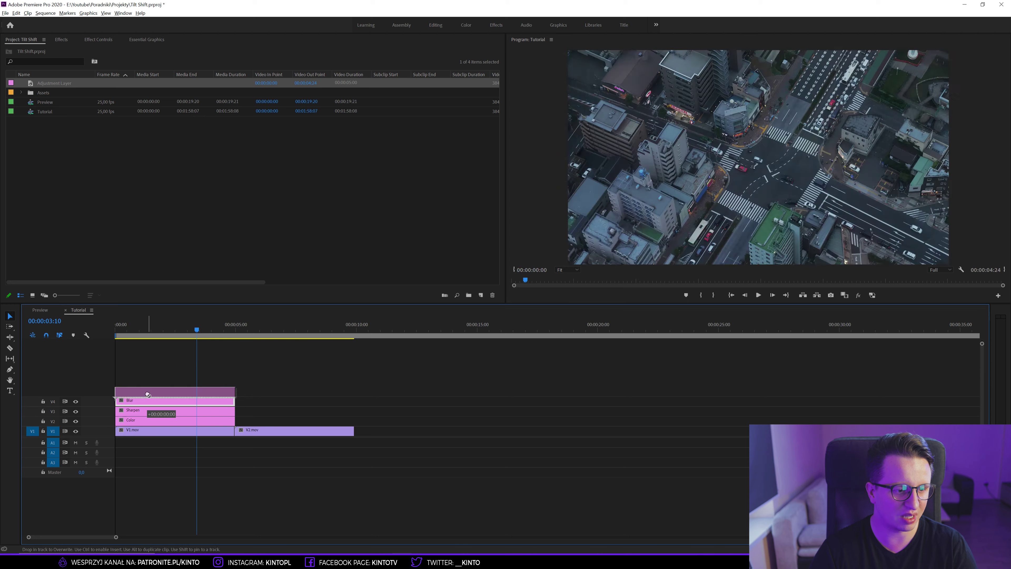
pyautogui.rightClick(149, 388)
pyautogui.click(173, 350)
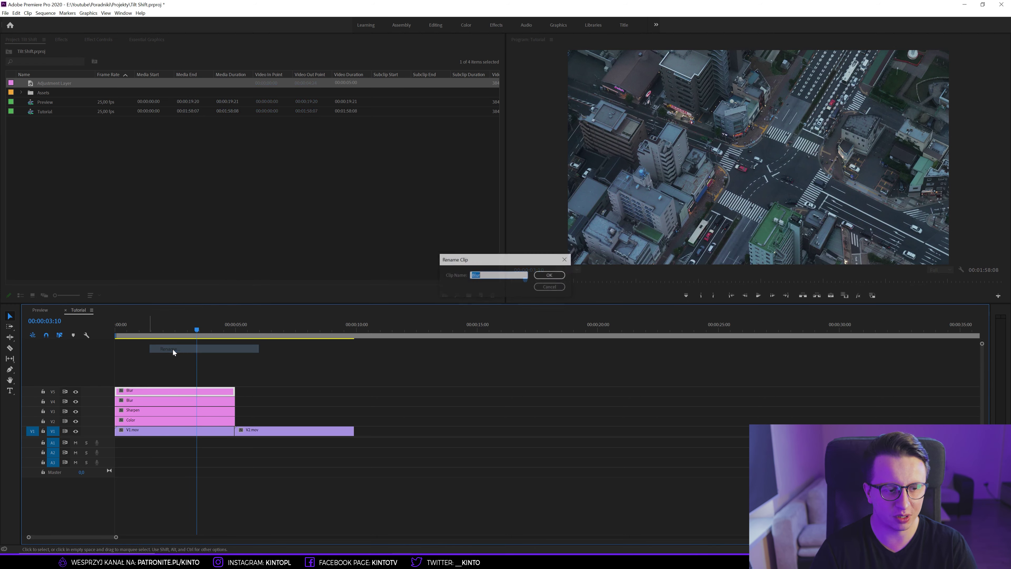
pyautogui.write('se')
pyautogui.press('Return')
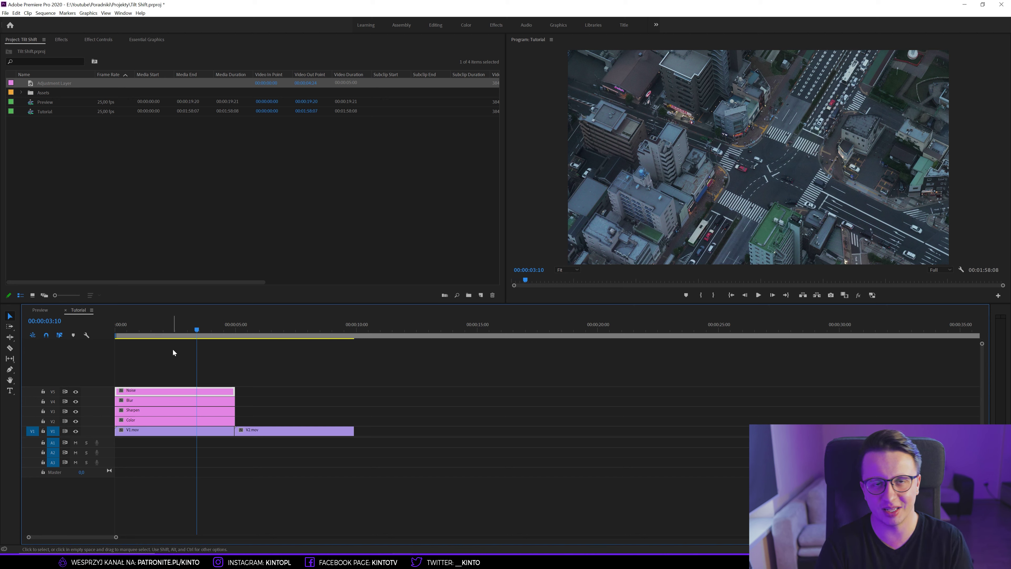
pyautogui.click(158, 366)
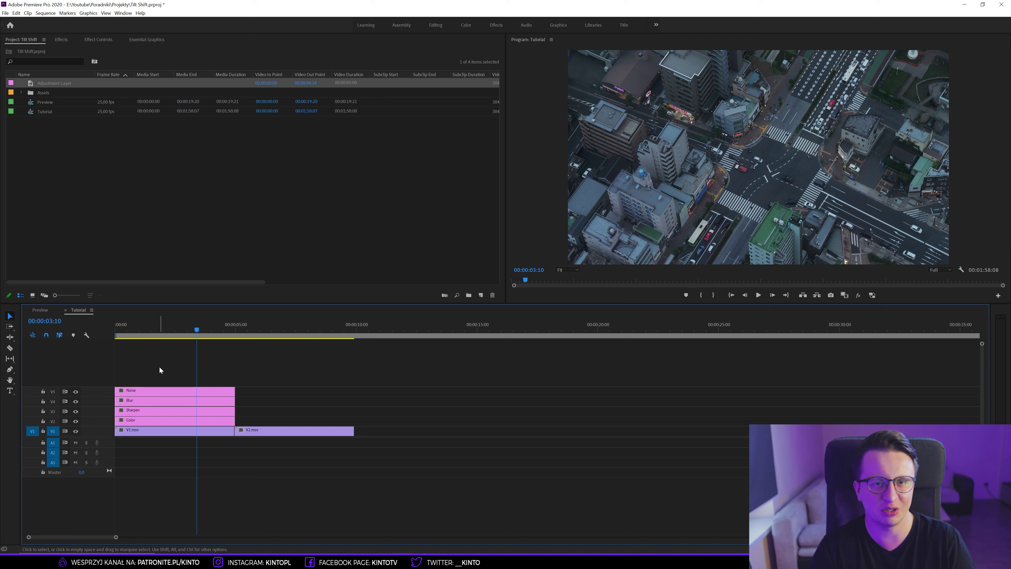
# Step: Apply Lumetri Color to the Color adjustment layer
pyautogui.click(139, 422)
pyautogui.click(64, 40)
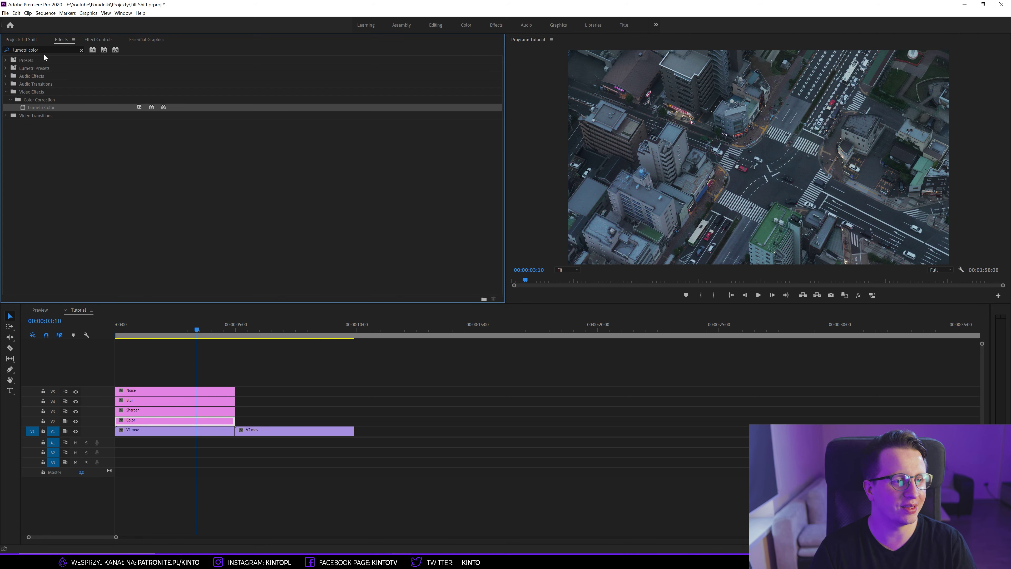
pyautogui.moveTo(183, 377); pyautogui.dragTo(139, 421)
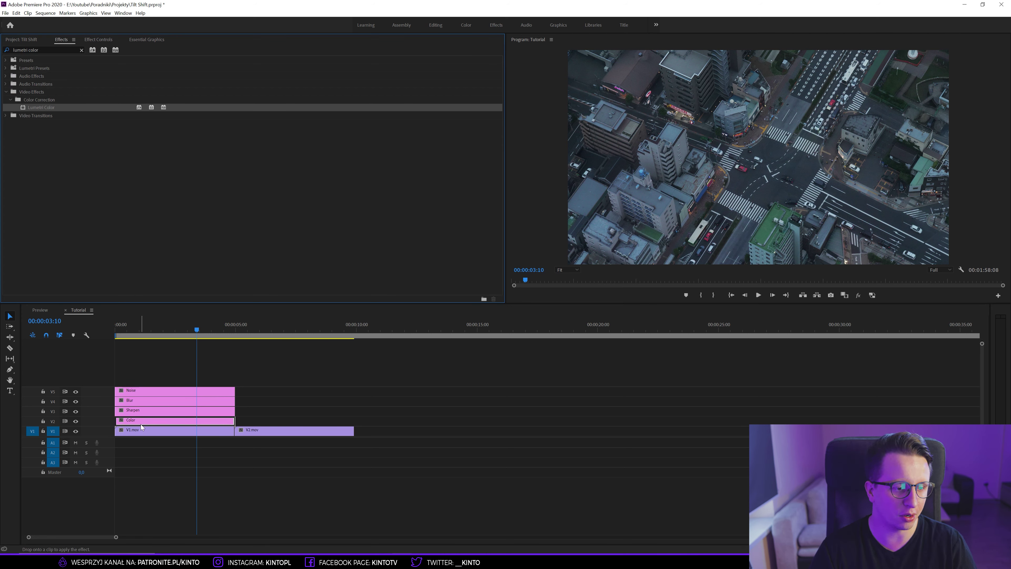
pyautogui.click(95, 40)
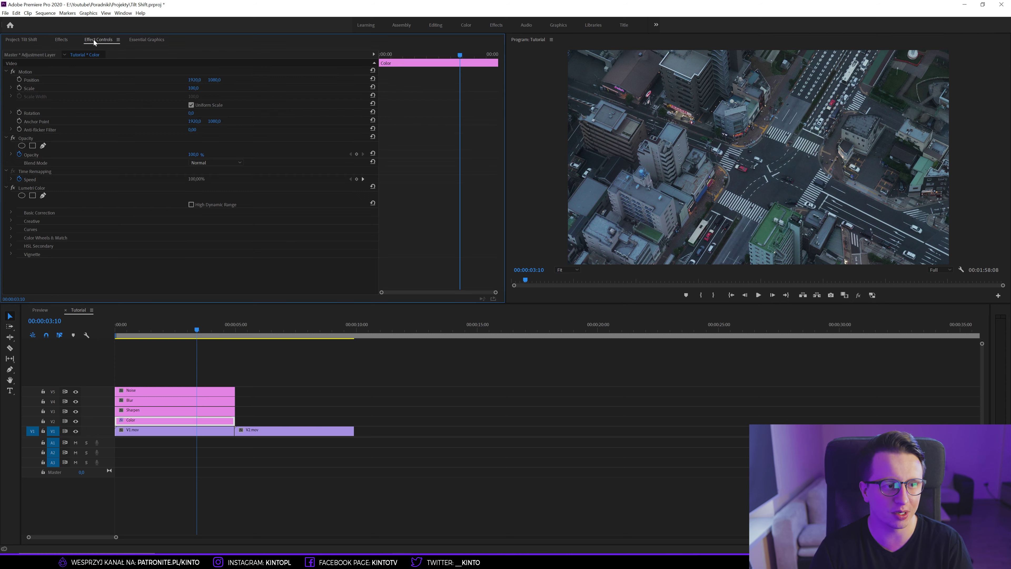
# Step: Set Lumetri's Creative Vibrance to 40
pyautogui.click(11, 221)
pyautogui.scroll(-2, 131, 244)
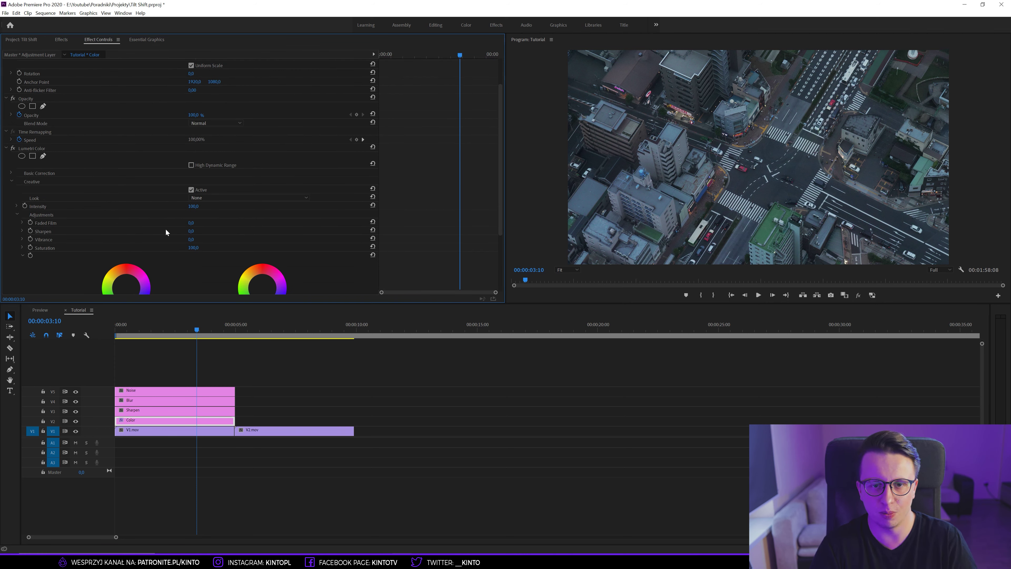
pyautogui.click(191, 239)
pyautogui.write('40')
pyautogui.press('Return')
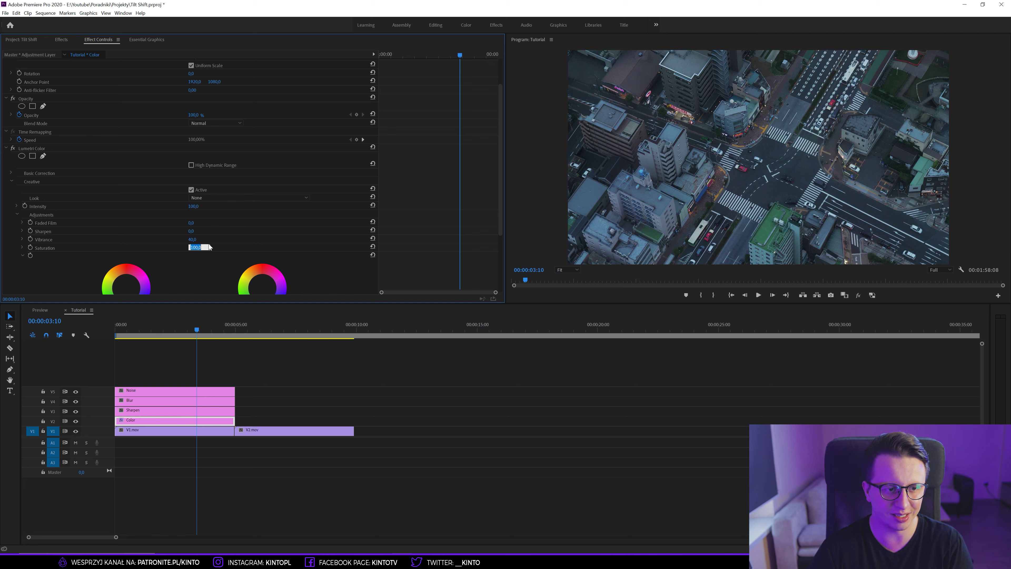
# Step: Set Lumetri's Basic Correction Contrast to 40
pyautogui.write('8')
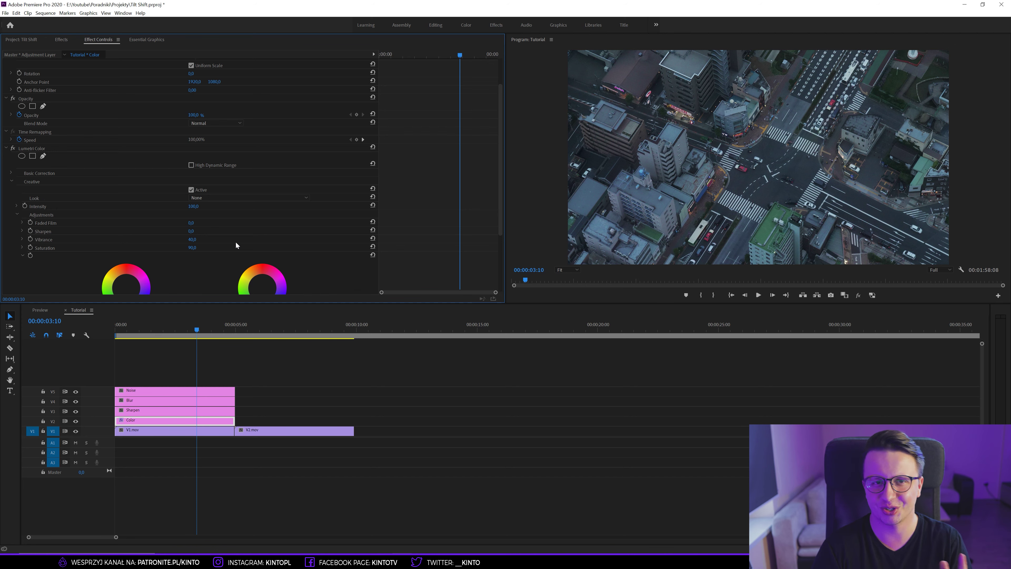
pyautogui.click(10, 173)
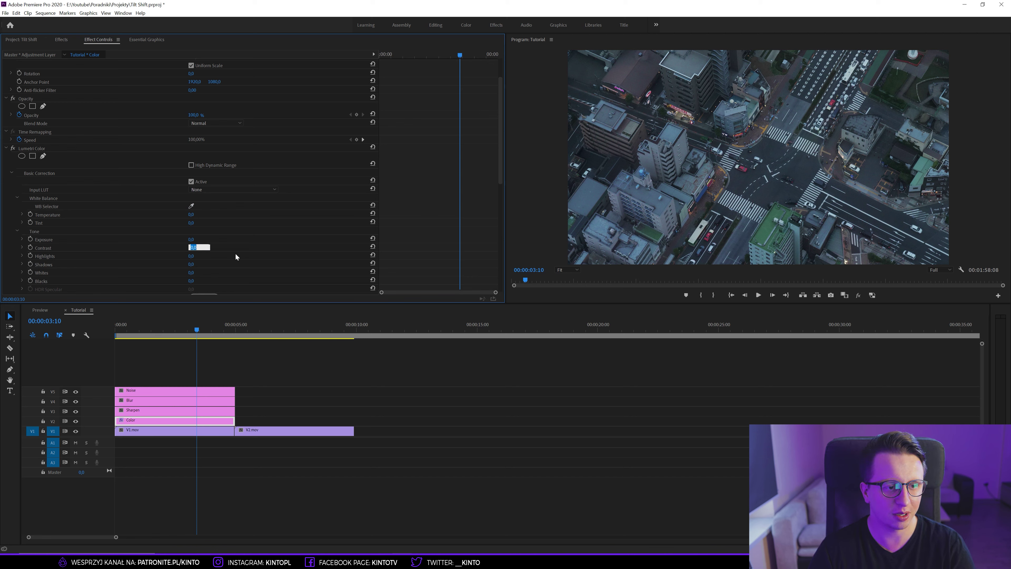
pyautogui.press('Return')
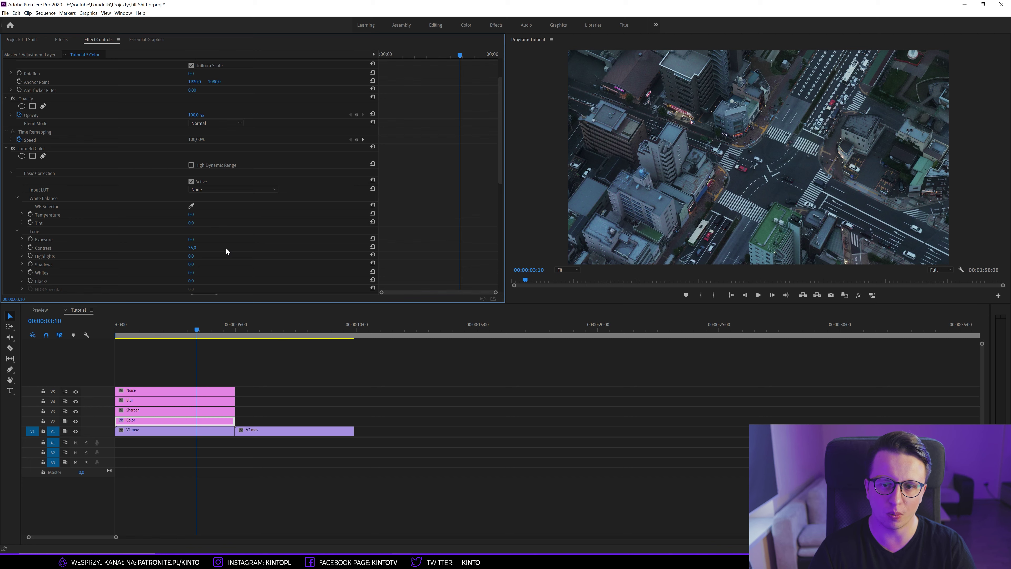
pyautogui.click(192, 247)
pyautogui.write('40')
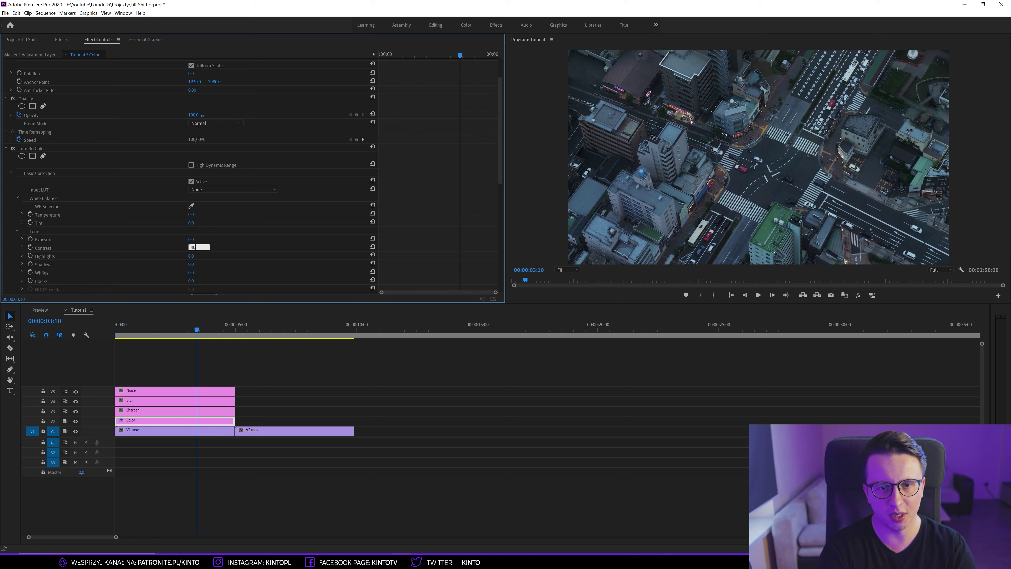
# Step: Set Exposure to 0.4 and deselect the Color clip
pyautogui.click(200, 239)
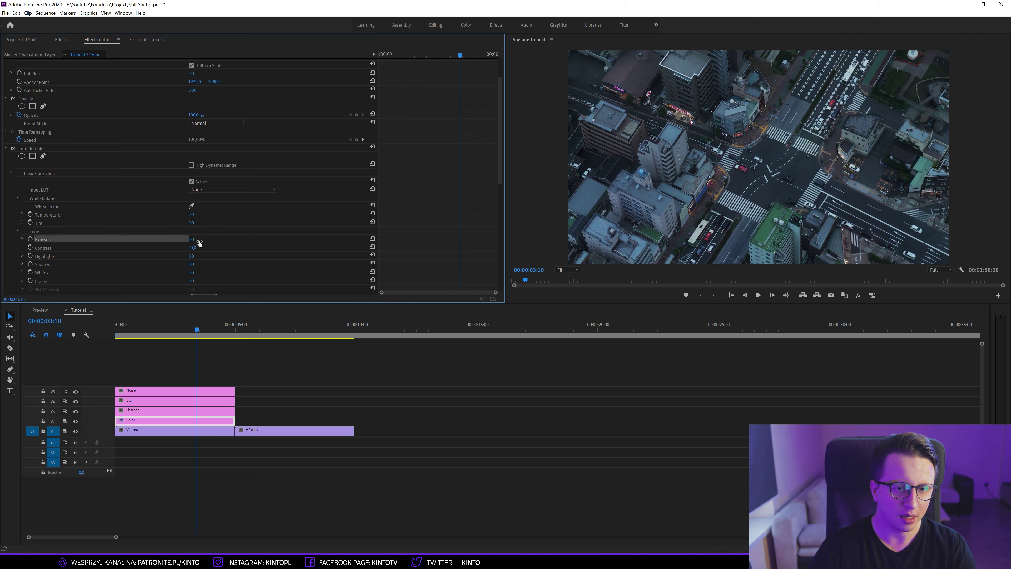
pyautogui.write('0.3')
pyautogui.press('Return')
pyautogui.click(200, 237)
pyautogui.write('0.4')
pyautogui.press('Return')
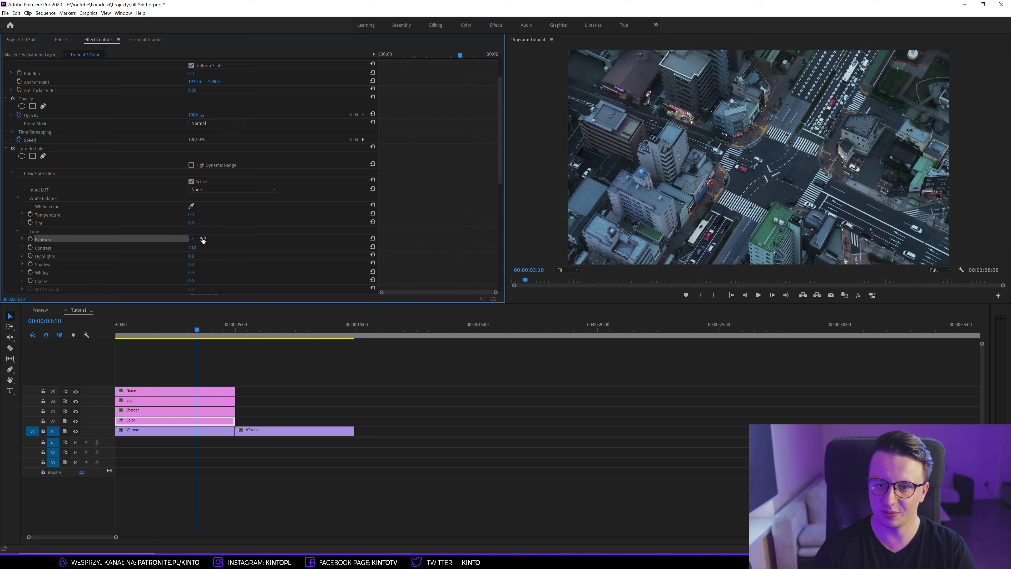
pyautogui.click(293, 368)
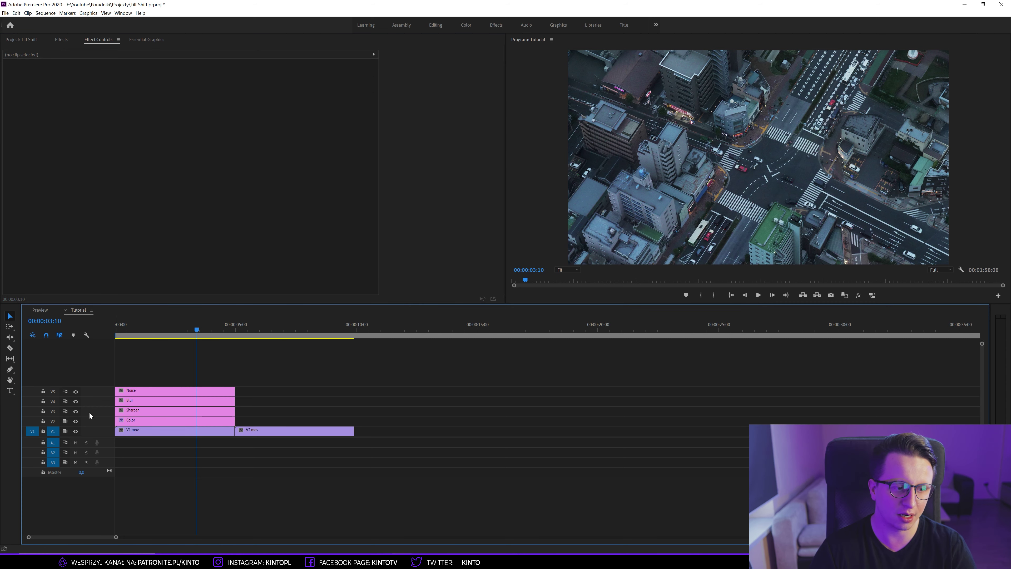
# Step: Toggle the Color track's visibility to compare, then select the Sharpen clip
pyautogui.click(76, 421)
pyautogui.click(76, 420)
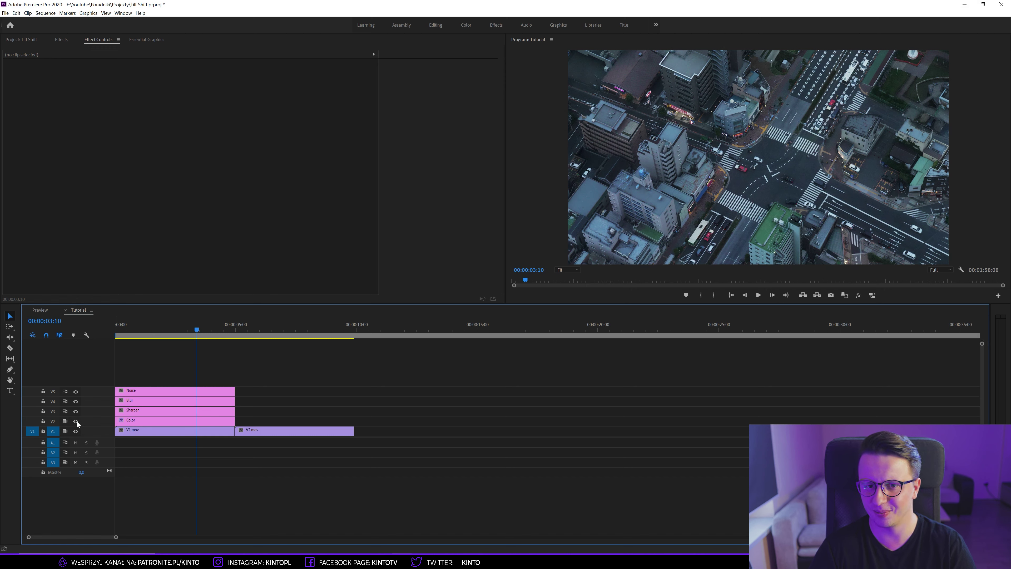
pyautogui.click(197, 422)
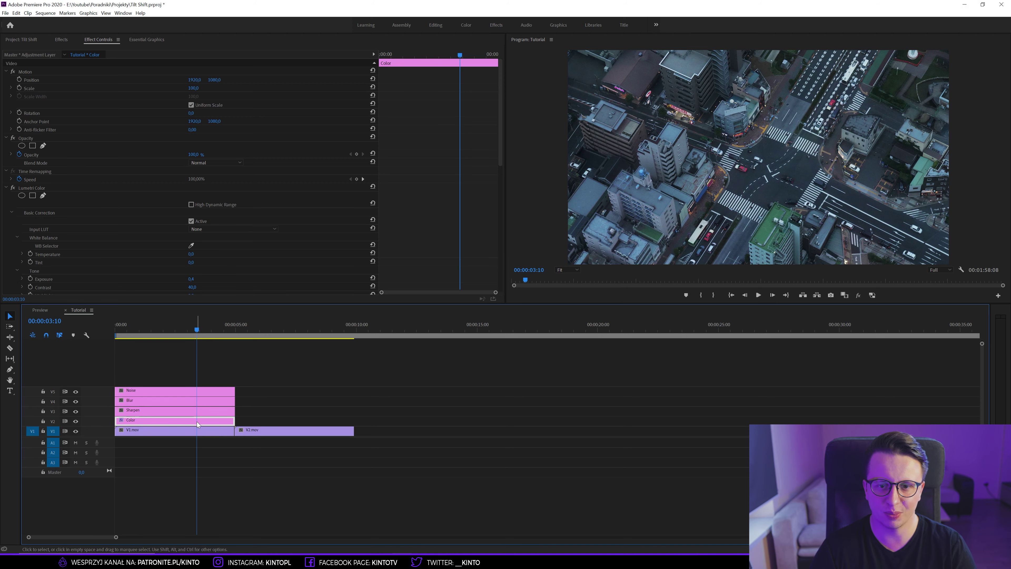
pyautogui.click(193, 412)
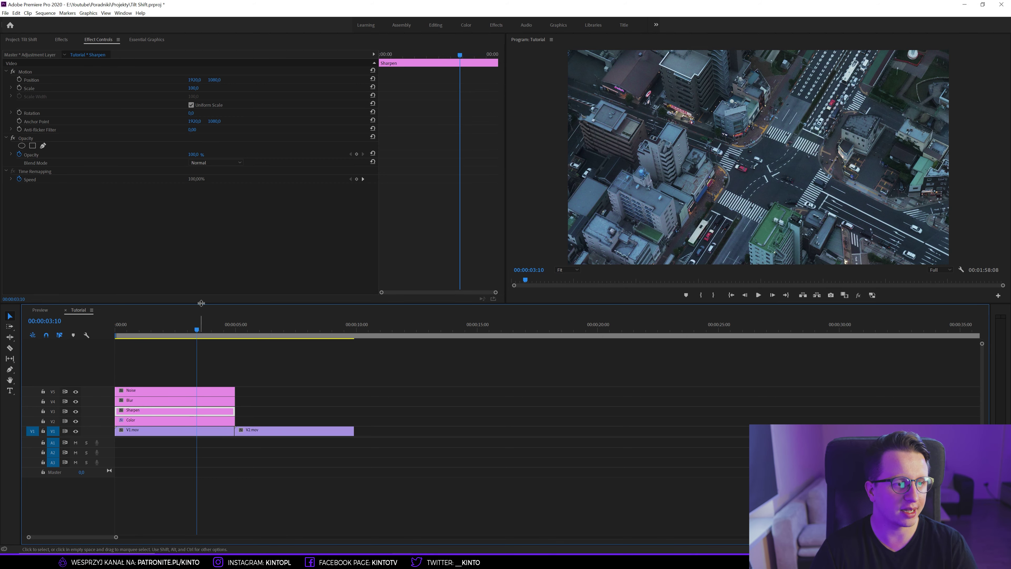
# Step: Search 'sharpen' in Effects and apply Sharpen to the Sharpen adjustment layer
pyautogui.click(62, 39)
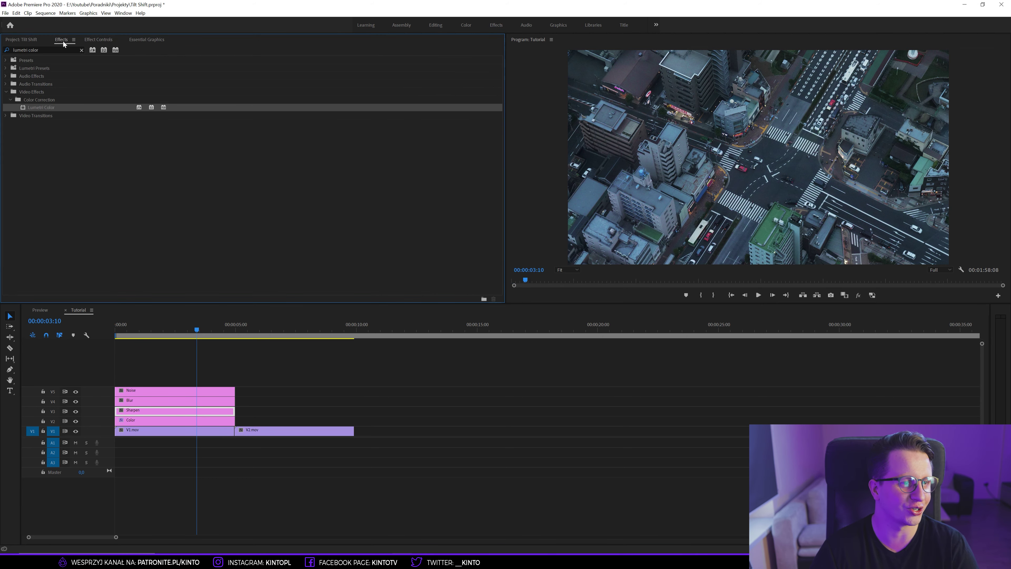
pyautogui.click(44, 46)
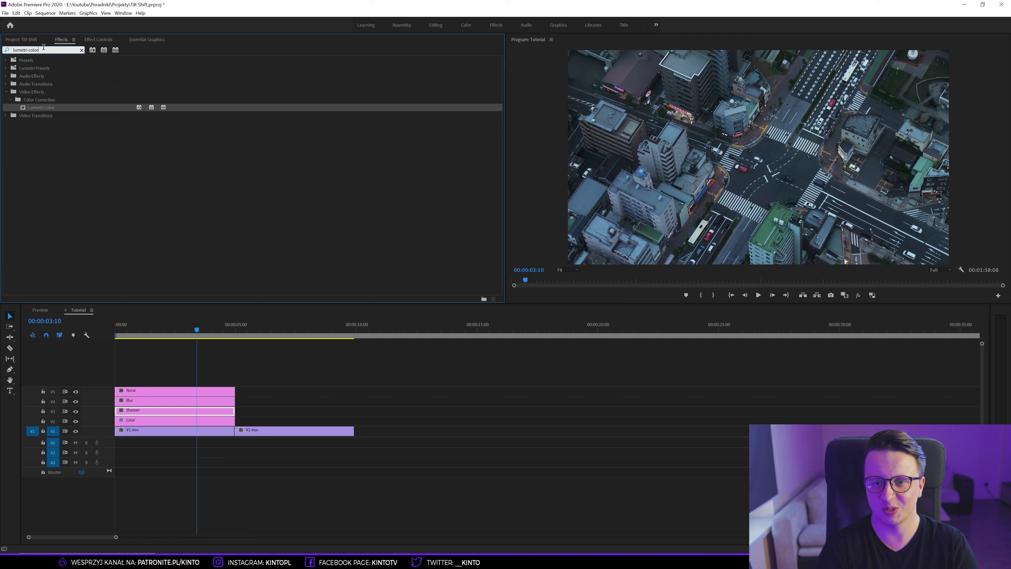
pyautogui.hotkey('ctrl', 'a')
pyautogui.press('BackSpace')
pyautogui.write('sharpe')
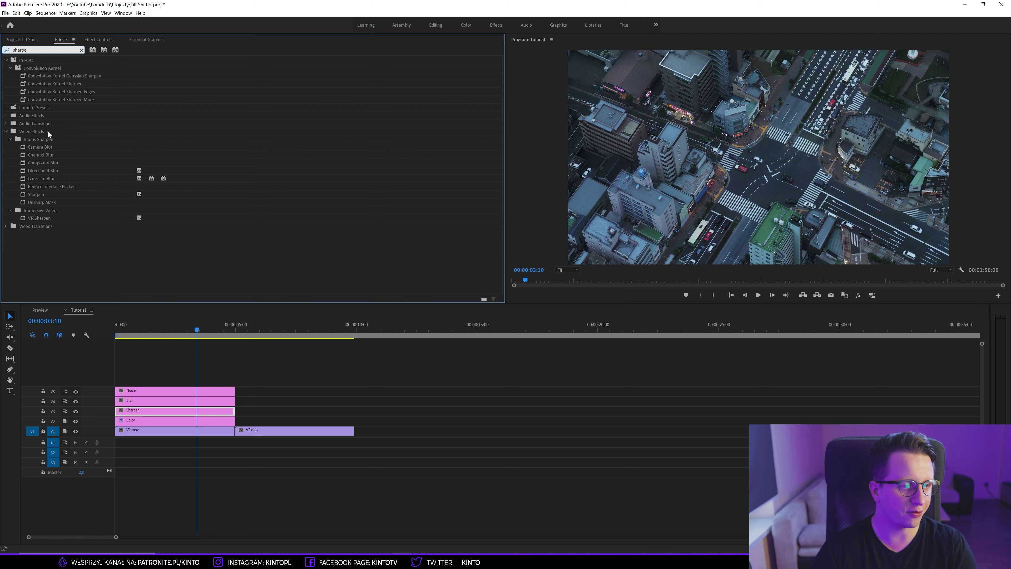
pyautogui.moveTo(36, 194); pyautogui.dragTo(175, 411)
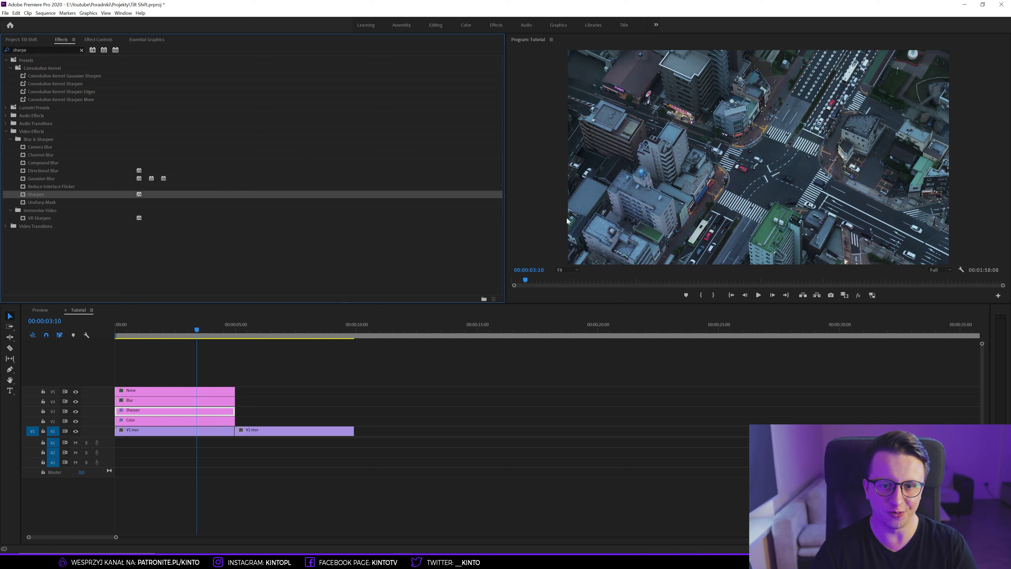
# Step: Set Sharpen Amount to 15, compare with the track hidden, then select the Blur clip
pyautogui.click(108, 43)
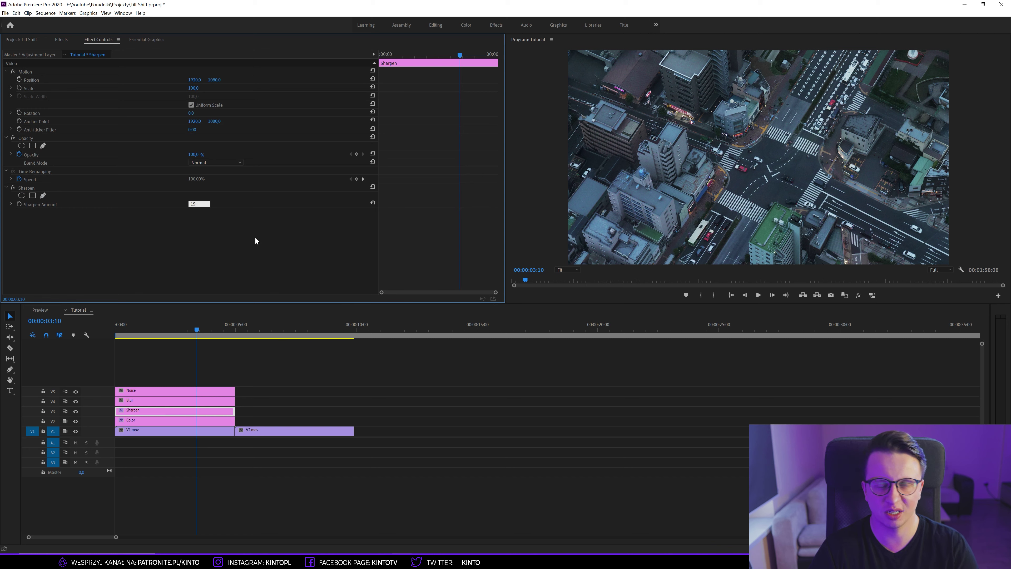
pyautogui.press('Return')
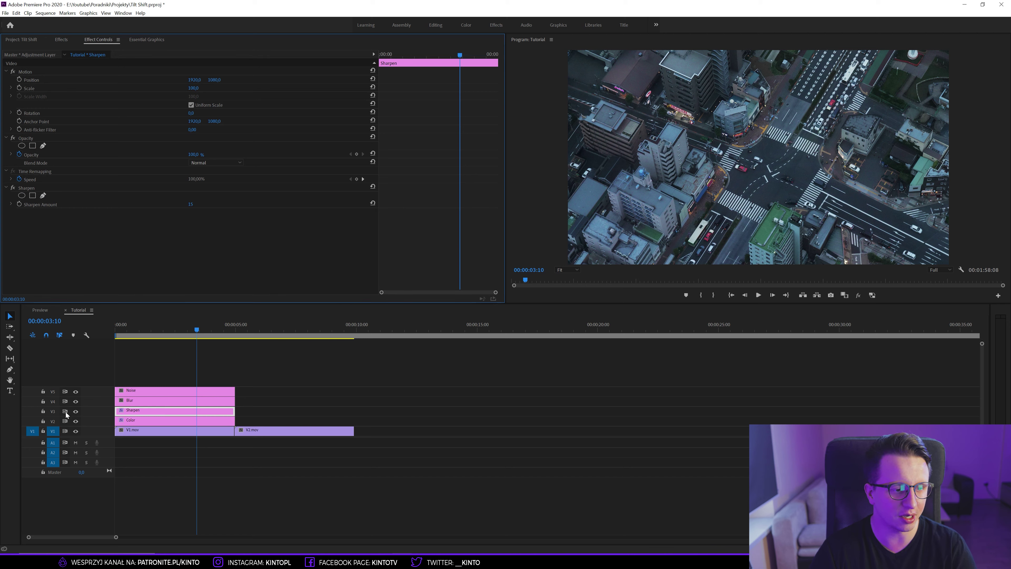
pyautogui.click(76, 412)
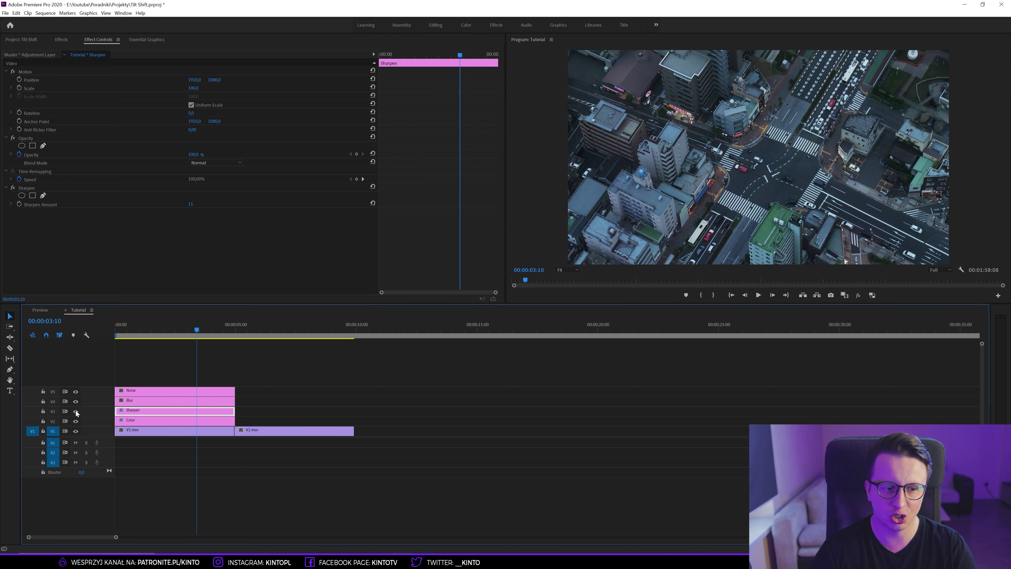
pyautogui.click(165, 373)
pyautogui.click(134, 398)
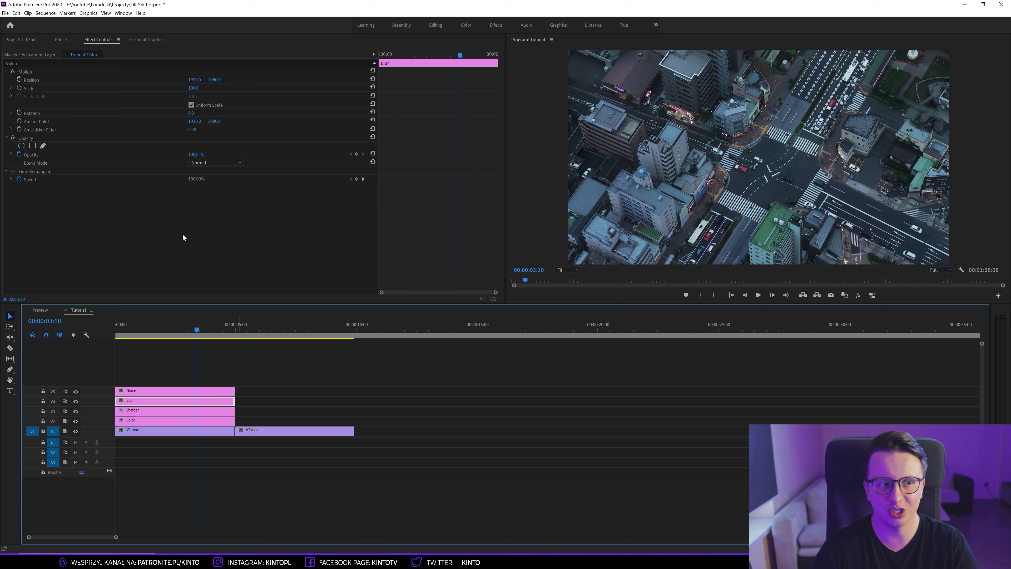
pyautogui.click(62, 39)
# Step: Search 'blur' in Effects and apply Camera Blur to the Blur adjustment layer
pyautogui.click(45, 50)
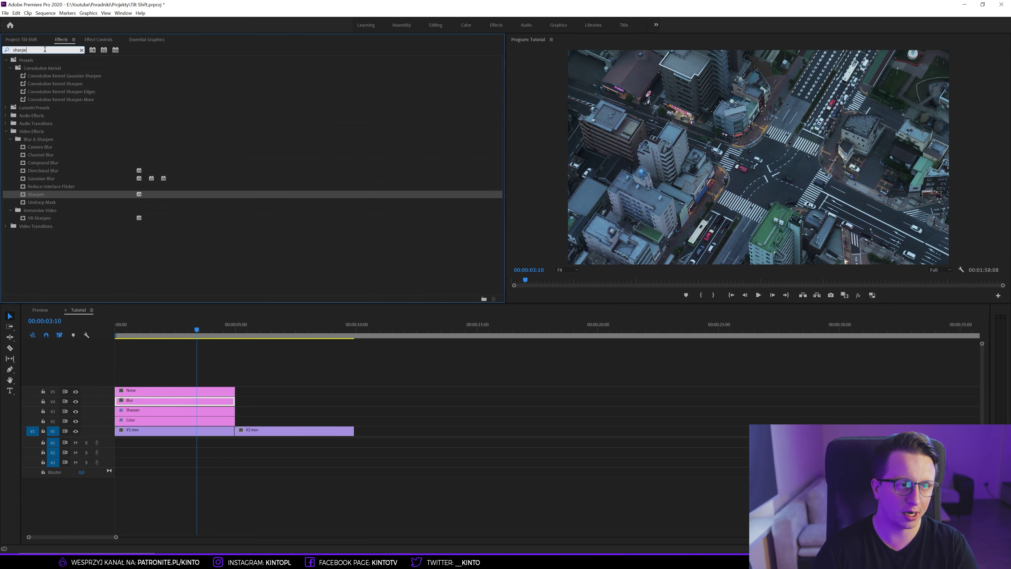
pyautogui.write('blur')
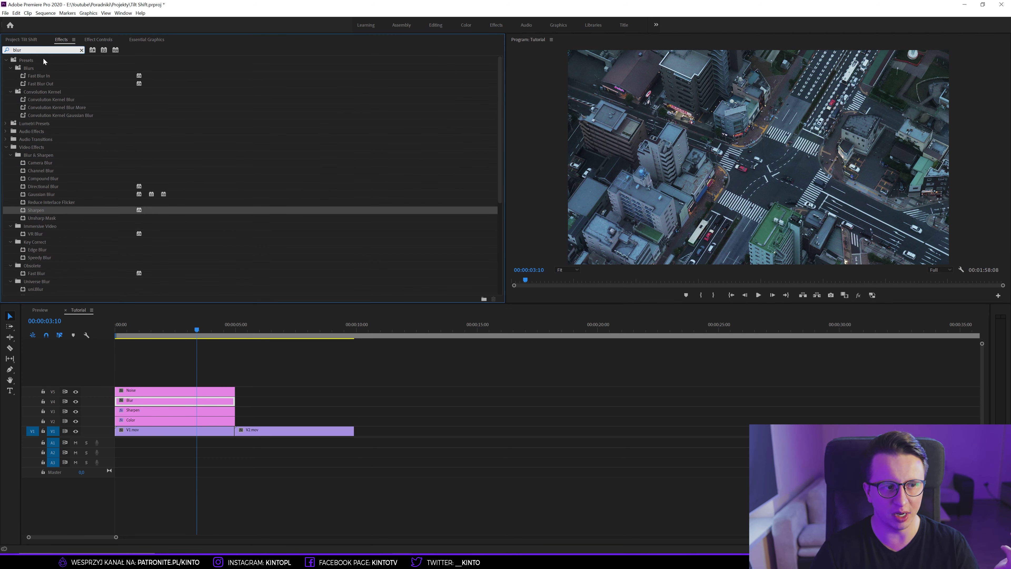
pyautogui.click(39, 179)
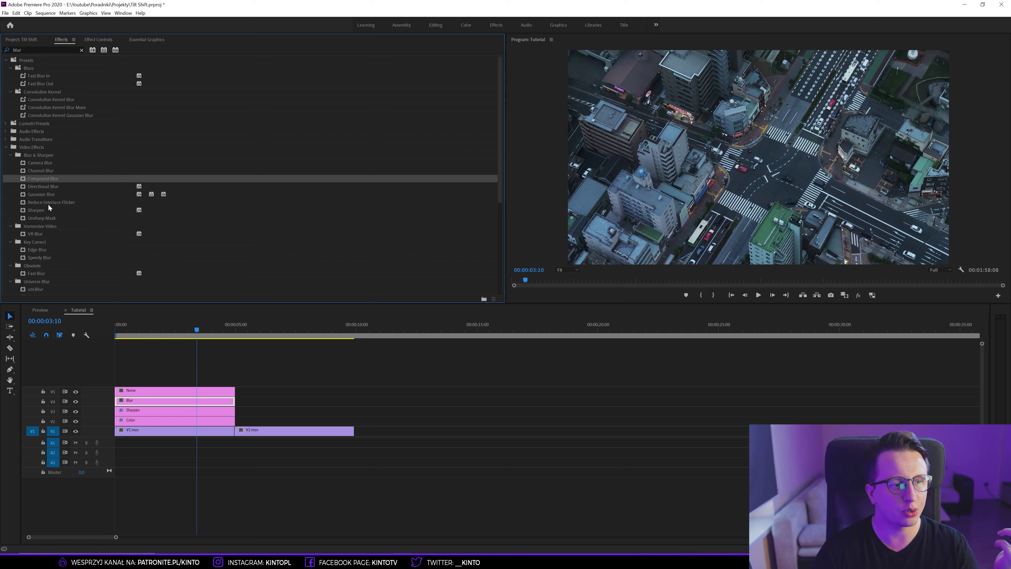
pyautogui.click(40, 163)
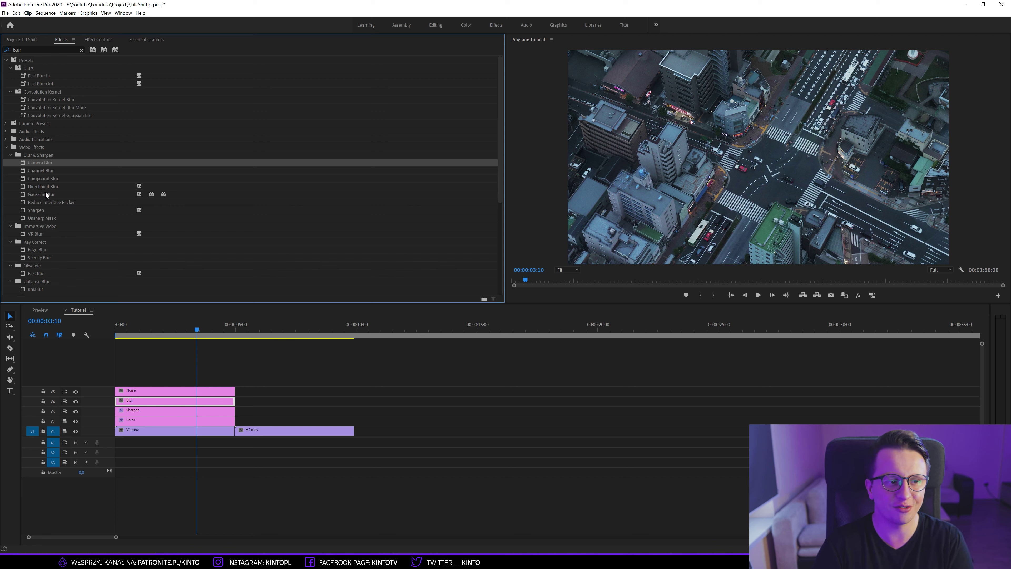
pyautogui.moveTo(162, 300); pyautogui.dragTo(164, 388)
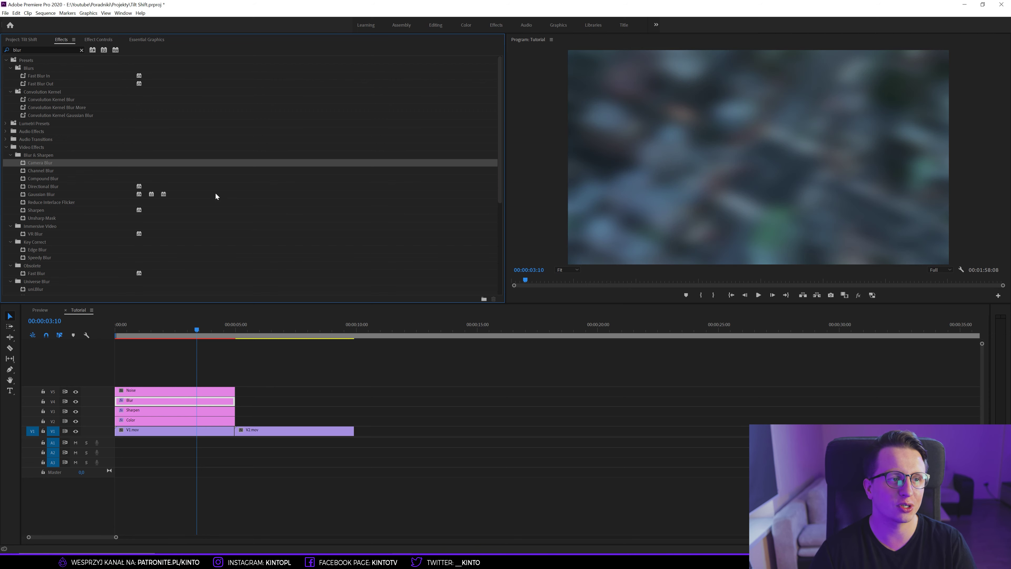
# Step: Browse the Sequence menu without choosing, then reselect the Blur clip's effect settings
pyautogui.click(52, 12)
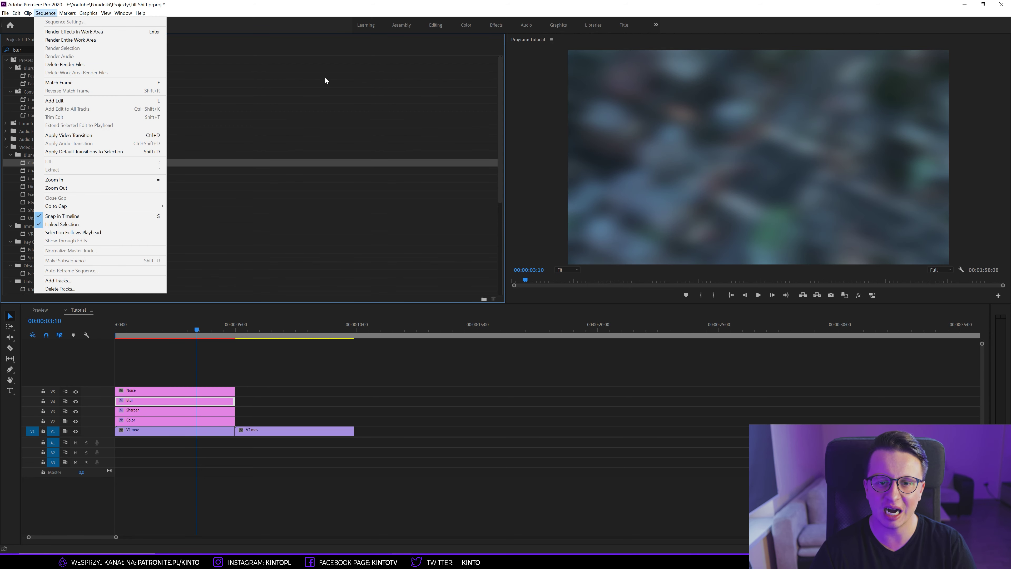
pyautogui.click(514, 376)
pyautogui.click(150, 400)
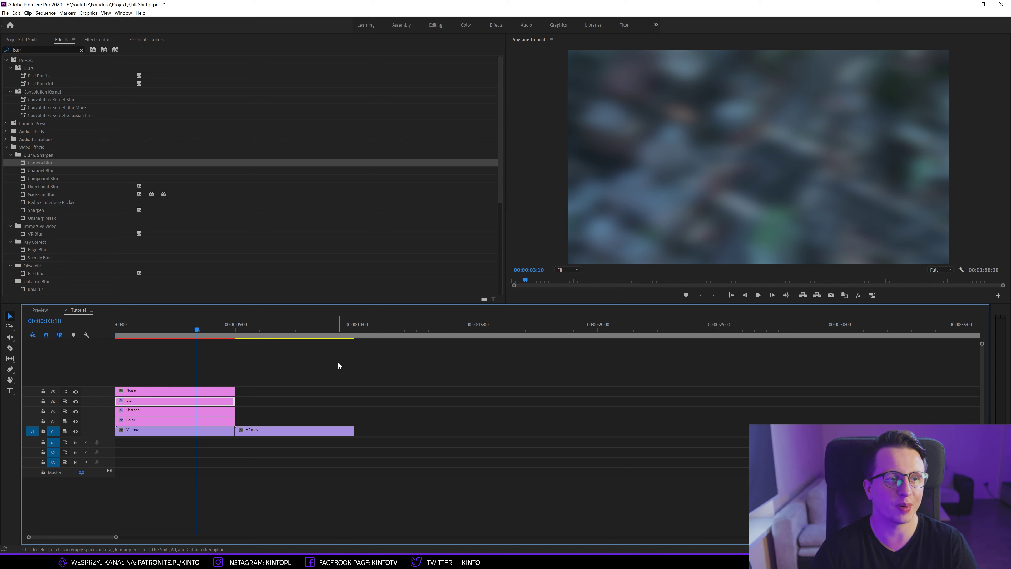
pyautogui.click(96, 40)
# Step: Set Camera Blur's Percent Blur to 5
pyautogui.click(31, 187)
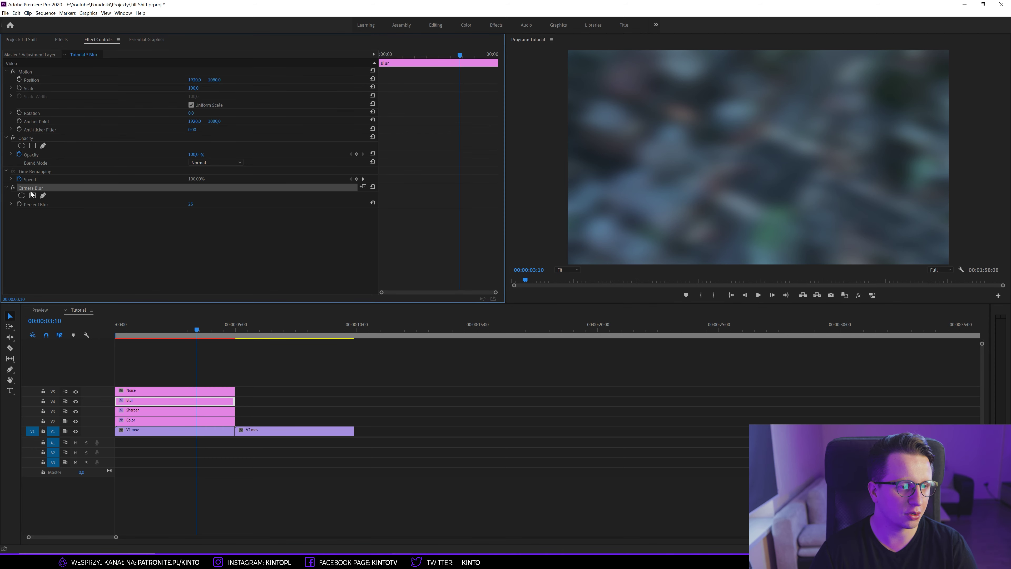
pyautogui.click(191, 203)
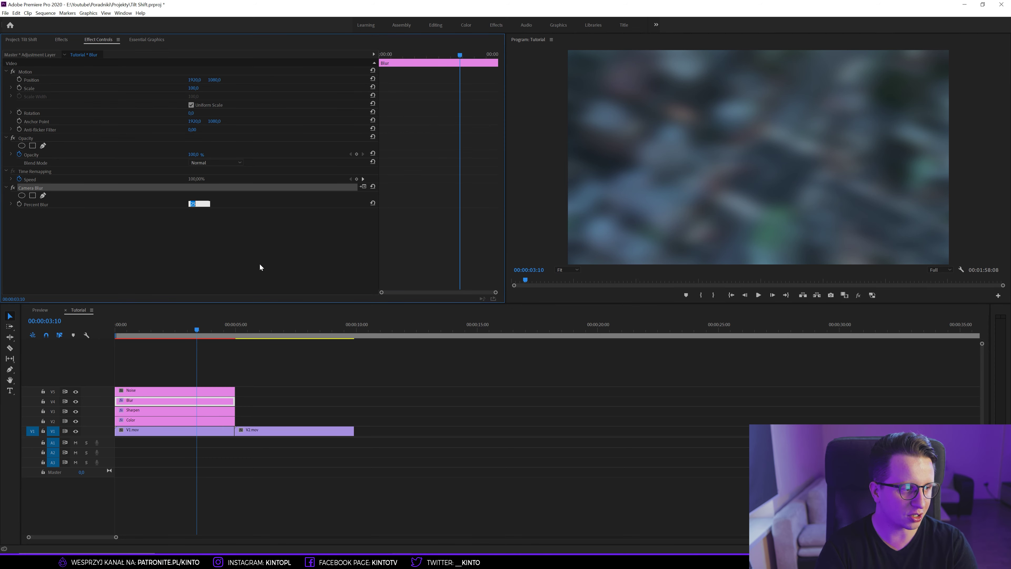
pyautogui.write('5')
pyautogui.press('Return')
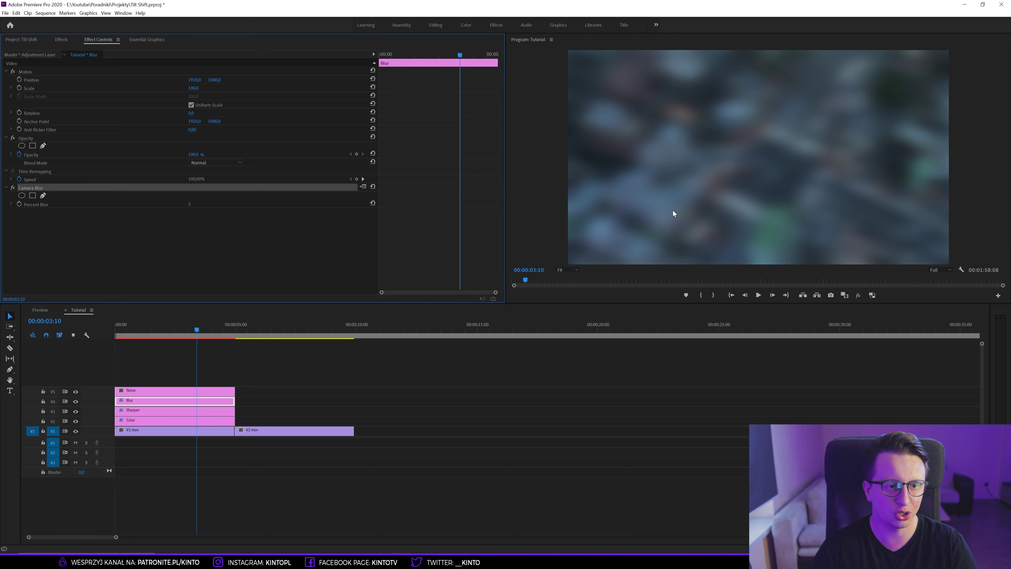
# Step: At 00:00:02:13, bypass Camera Blur and add a rectangular mask to it
pyautogui.click(176, 327)
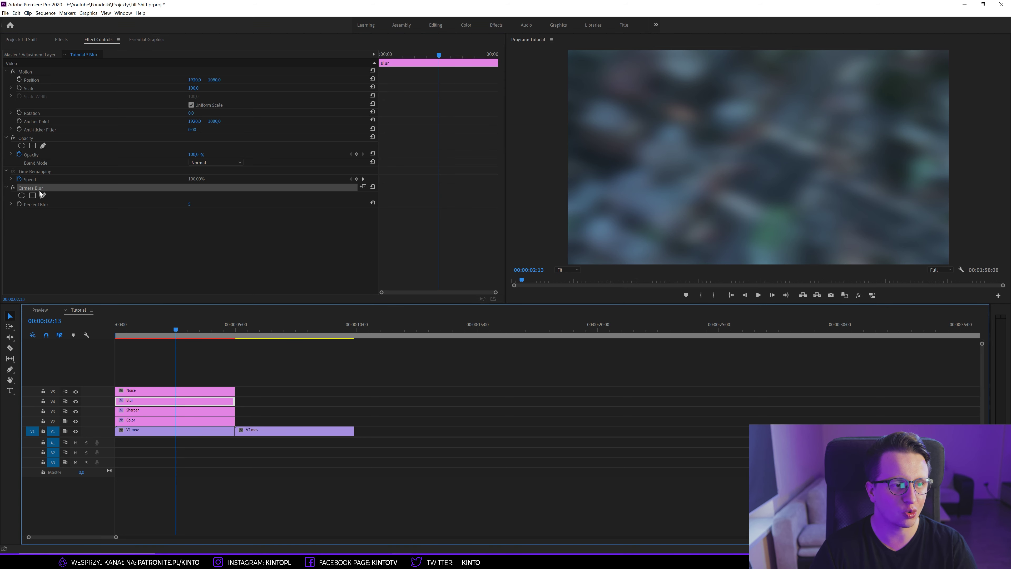
pyautogui.click(12, 187)
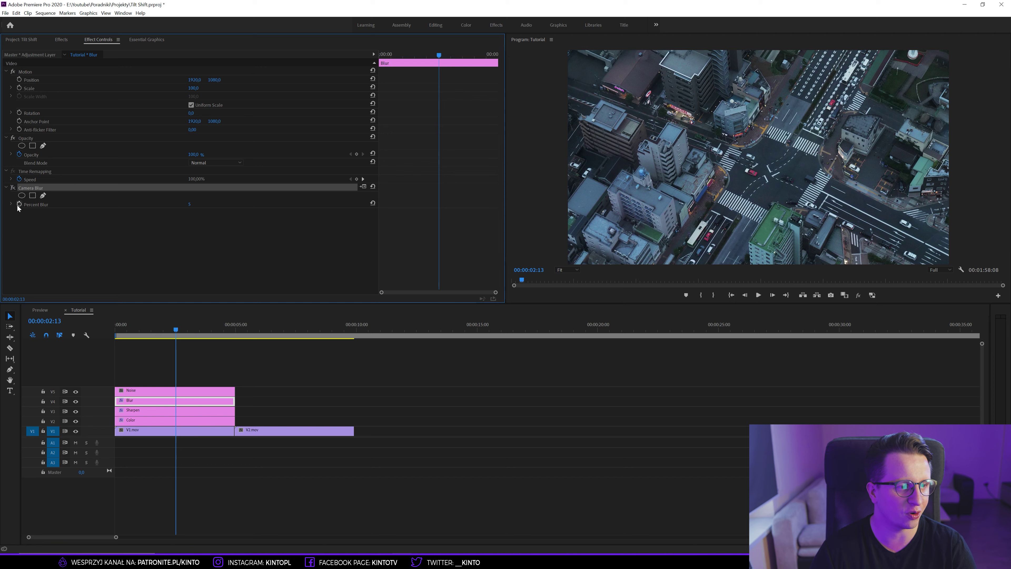
pyautogui.click(32, 195)
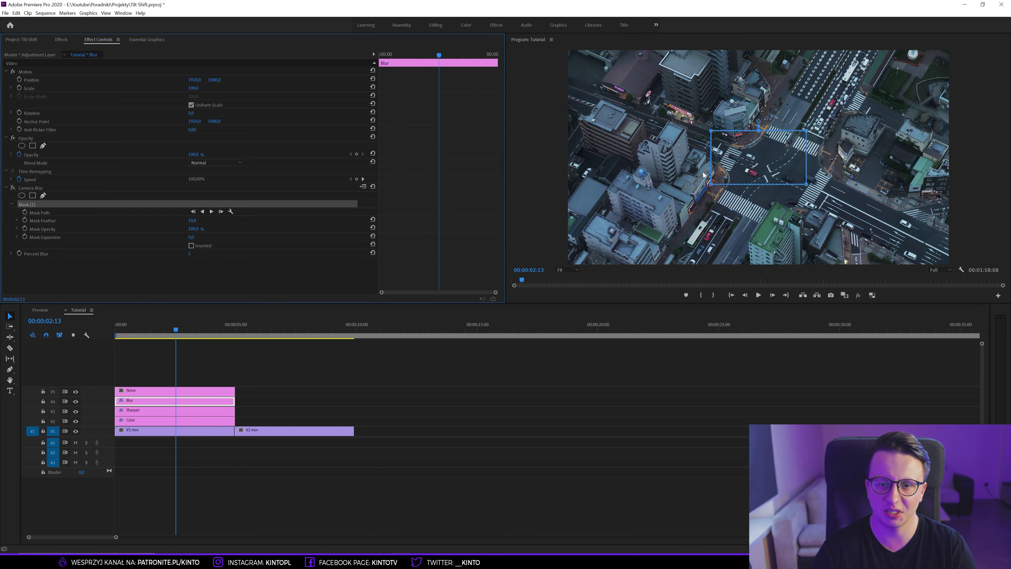
# Step: Widen the blur mask leftward across the city and set Mask Feather to 500
pyautogui.click(714, 187)
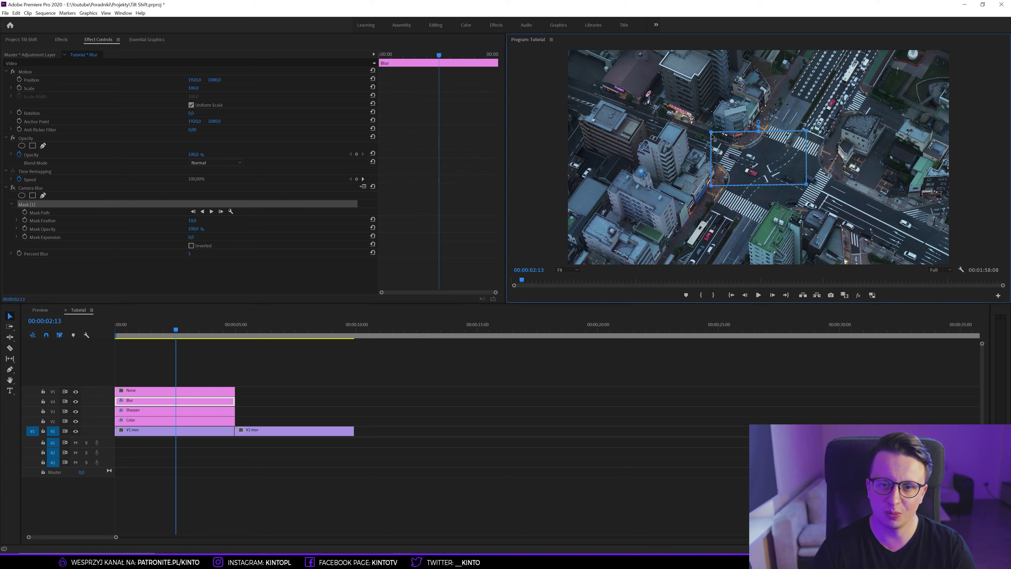
pyautogui.moveTo(712, 136)
pyautogui.mouseDown()
pyautogui.moveTo(548, 133)
pyautogui.moveTo(552, 144)
pyautogui.mouseUp()
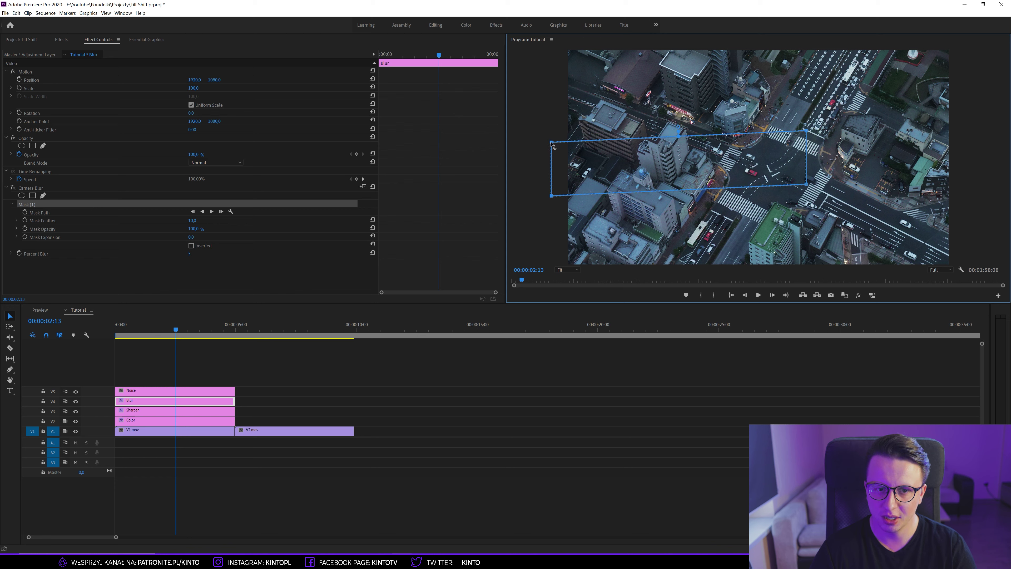
pyautogui.click(193, 220)
pyautogui.write('500')
pyautogui.press('Return')
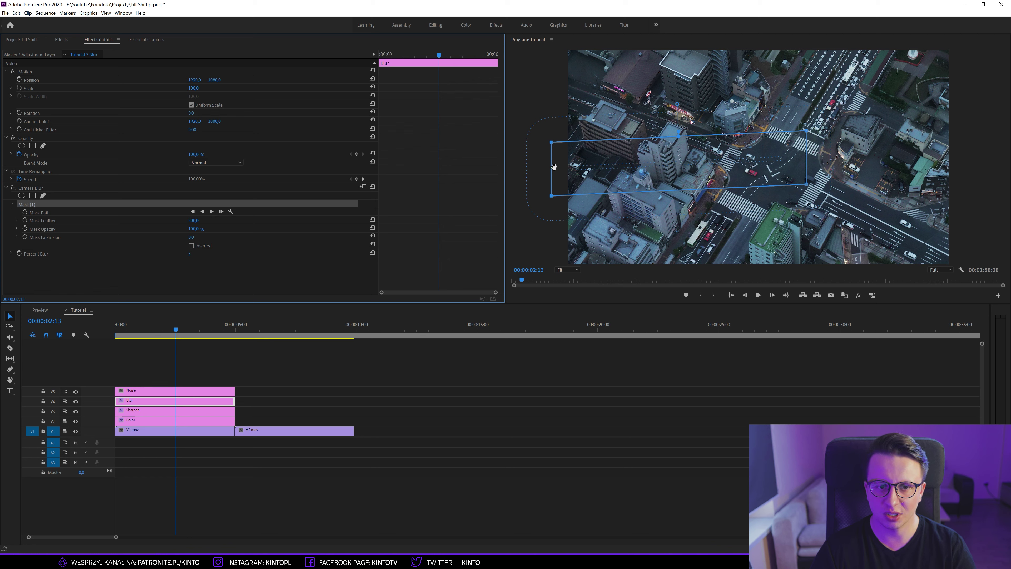
# Step: Stretch the mask's right edge to span the frame, then collapse Mask (1)
pyautogui.moveTo(552, 196)
pyautogui.mouseDown()
pyautogui.moveTo(552, 184)
pyautogui.moveTo(551, 195)
pyautogui.mouseUp()
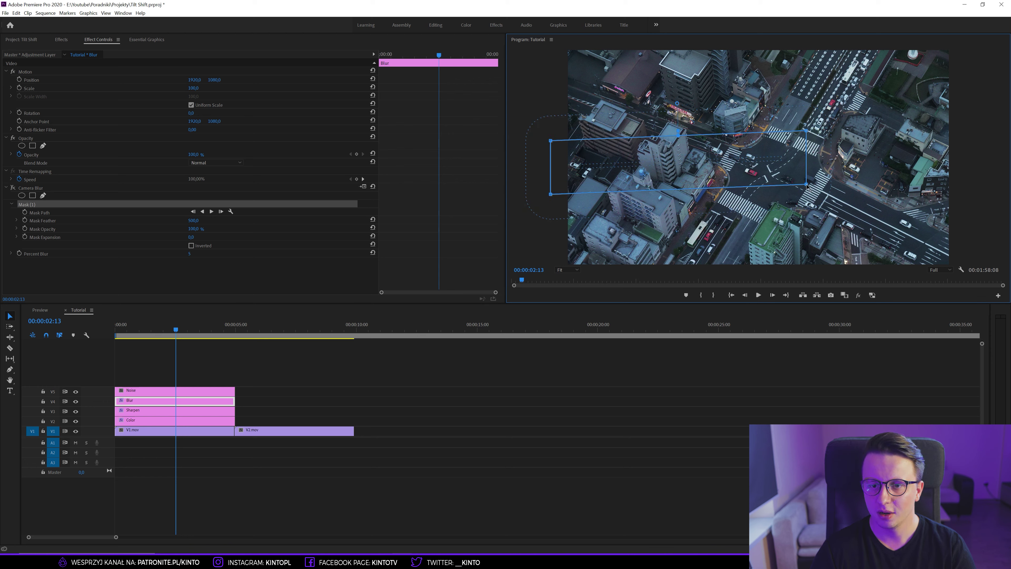
pyautogui.moveTo(806, 136); pyautogui.dragTo(978, 141)
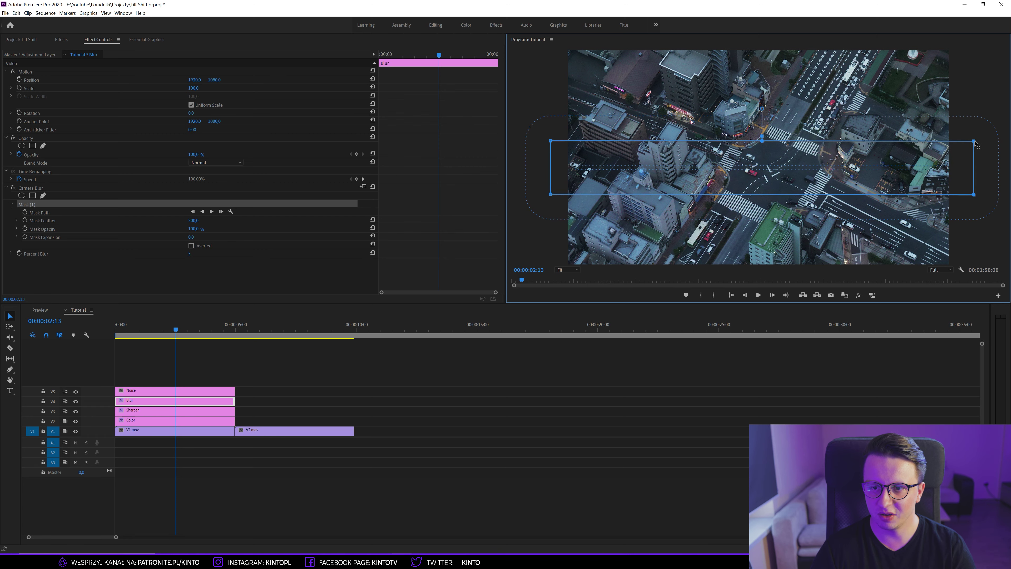
pyautogui.moveTo(977, 141); pyautogui.dragTo(976, 140)
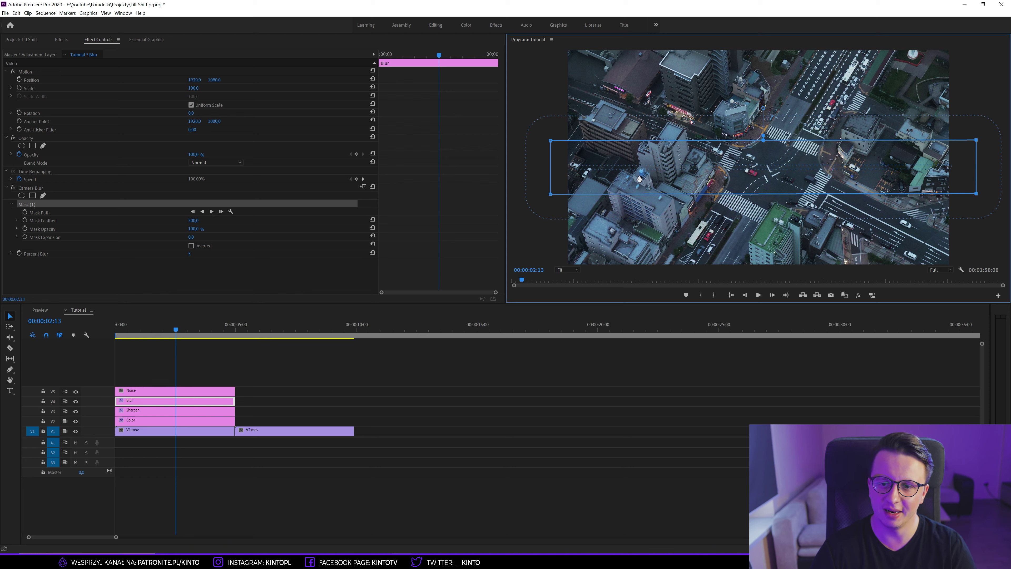
pyautogui.click(11, 202)
pyautogui.click(11, 204)
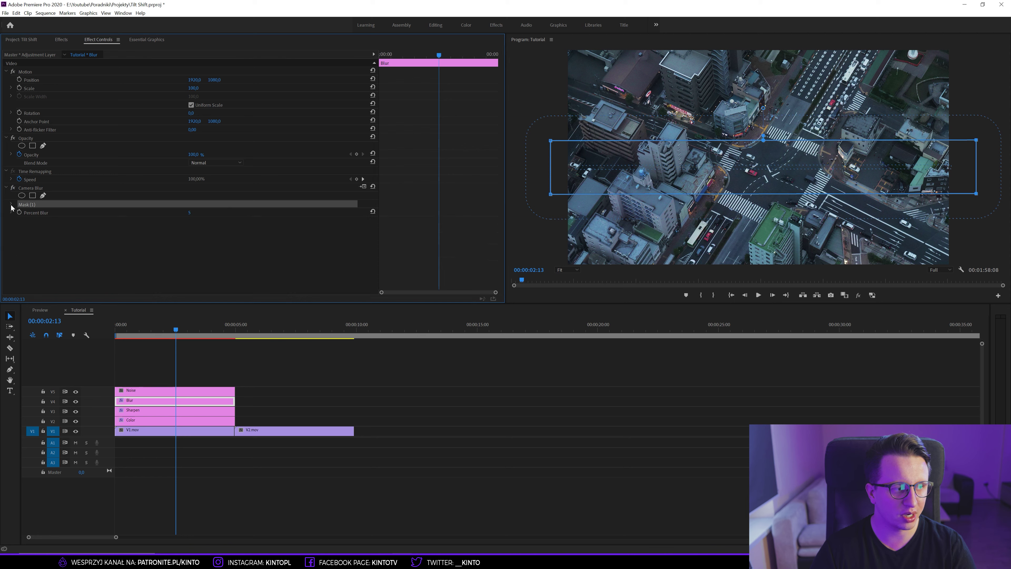
# Step: Reselect the Blur clip, tick Inverted on Mask (1), and preview the sharp central band
pyautogui.click(500, 370)
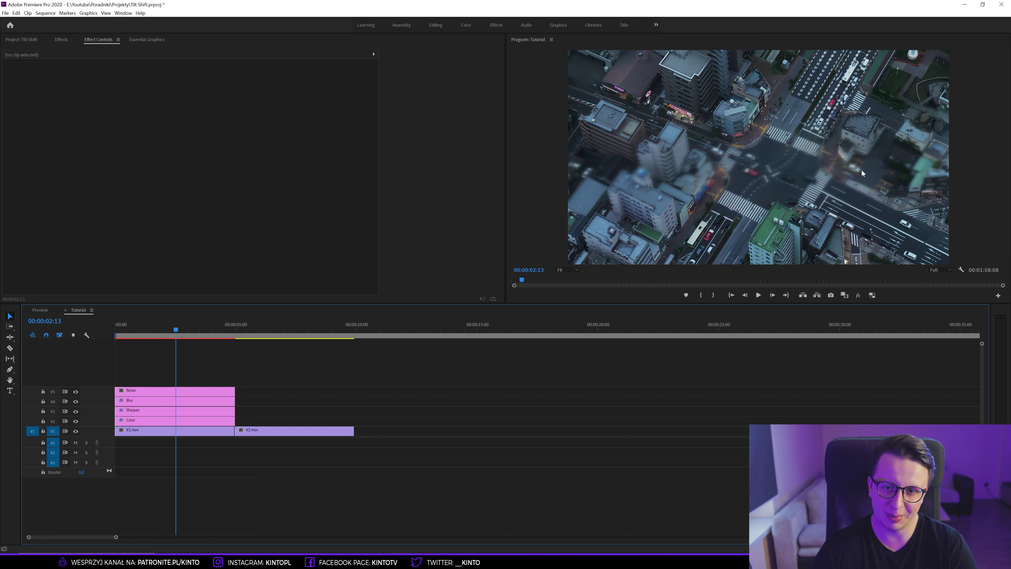
pyautogui.click(187, 401)
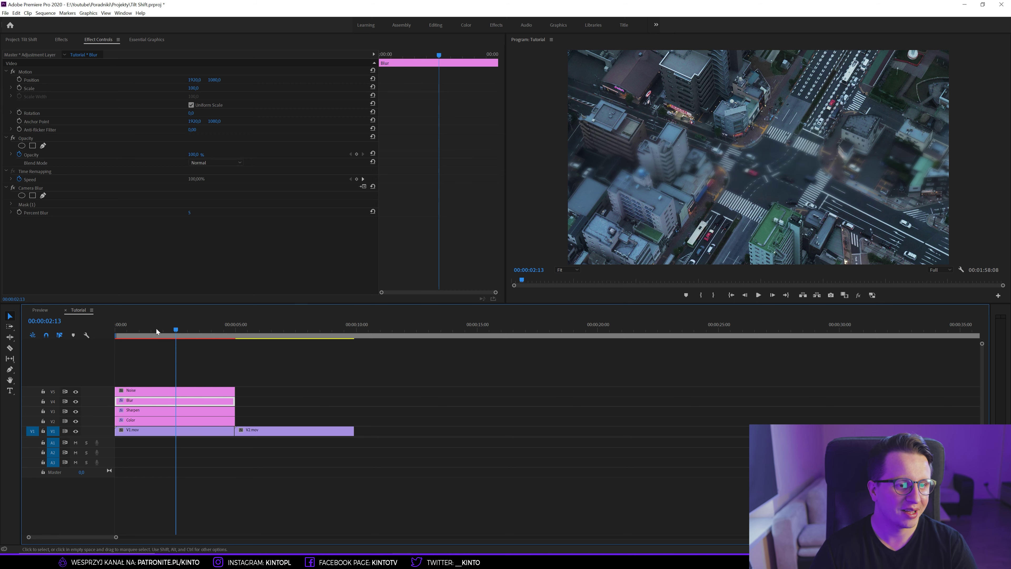
pyautogui.click(11, 204)
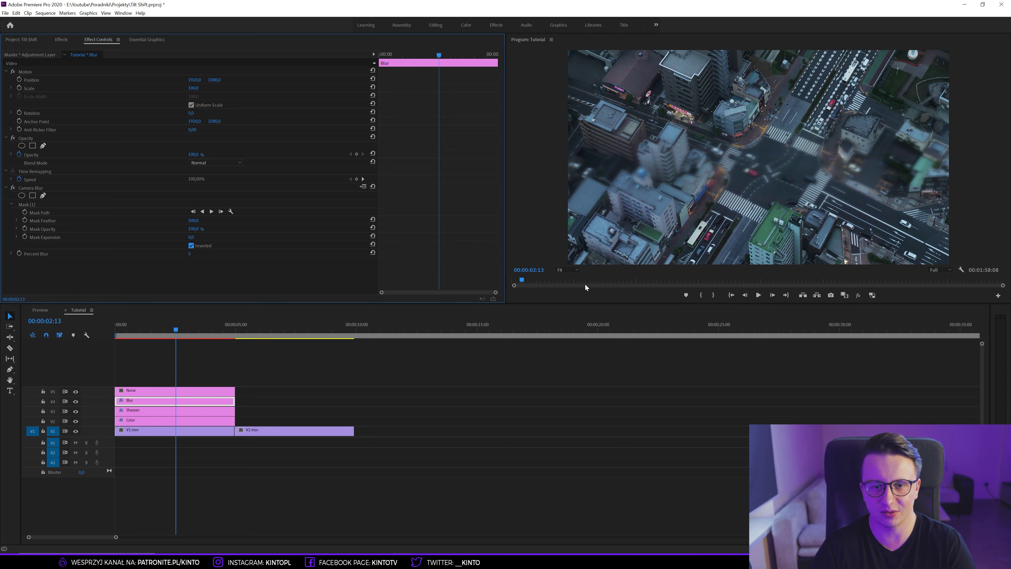
pyautogui.click(401, 356)
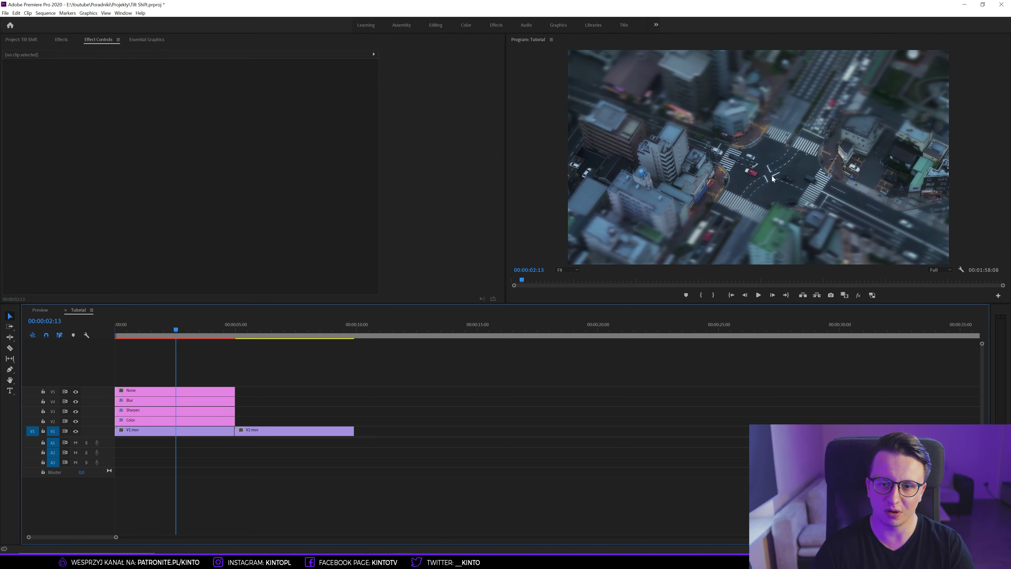
# Step: Zoom the Program monitor to 200% then 150%, pan around, and select the Noise layer
pyautogui.click(567, 270)
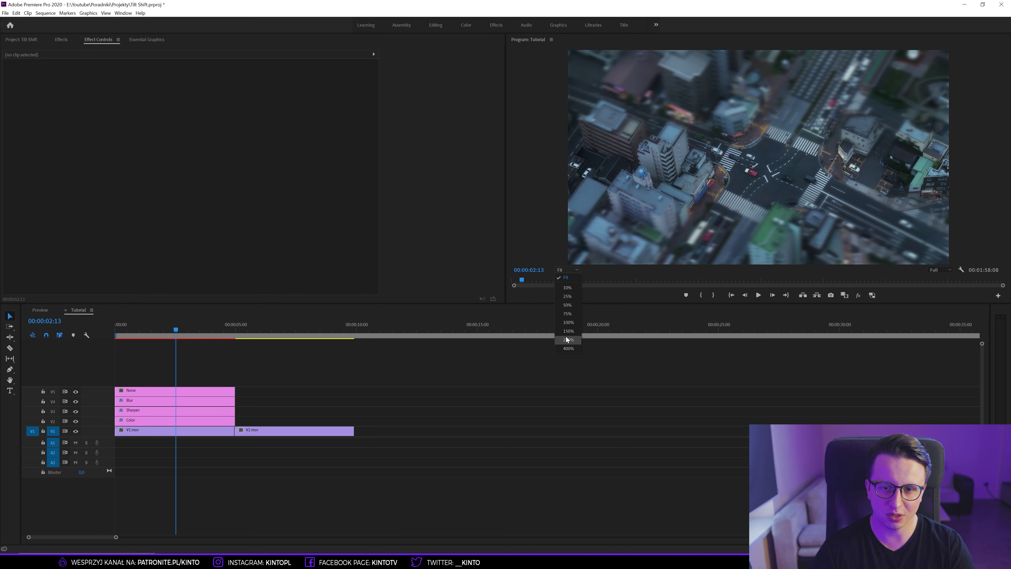
pyautogui.click(567, 340)
pyautogui.click(576, 270)
pyautogui.click(569, 330)
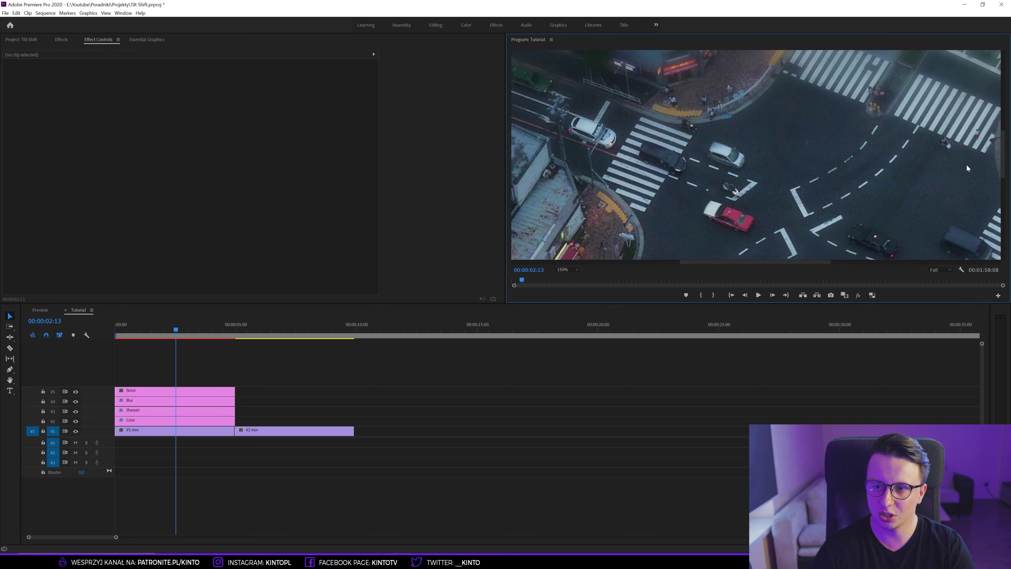
pyautogui.moveTo(1008, 163); pyautogui.dragTo(1003, 138)
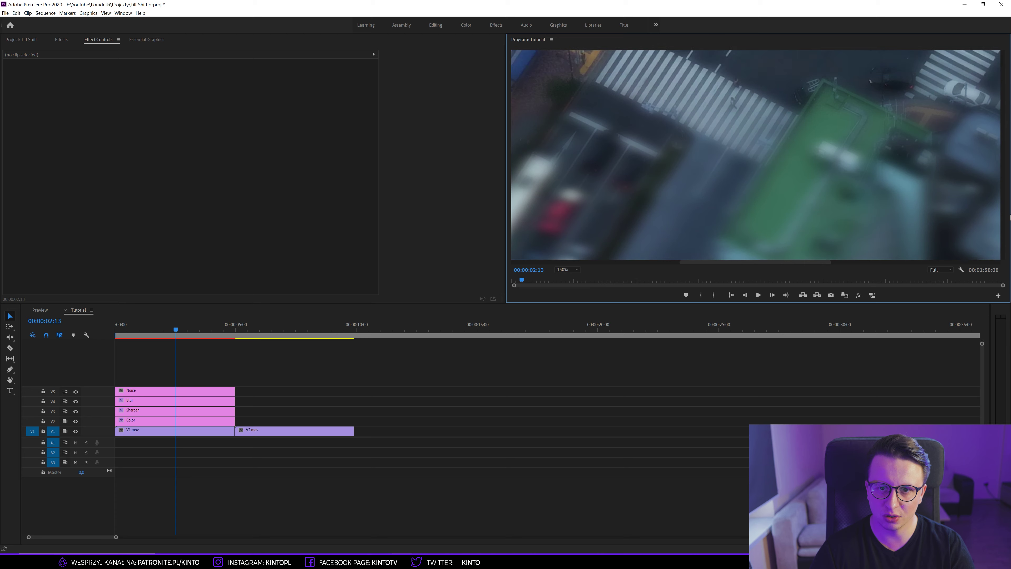
pyautogui.moveTo(1004, 137); pyautogui.dragTo(1007, 223)
pyautogui.scroll(-5, 953, 176)
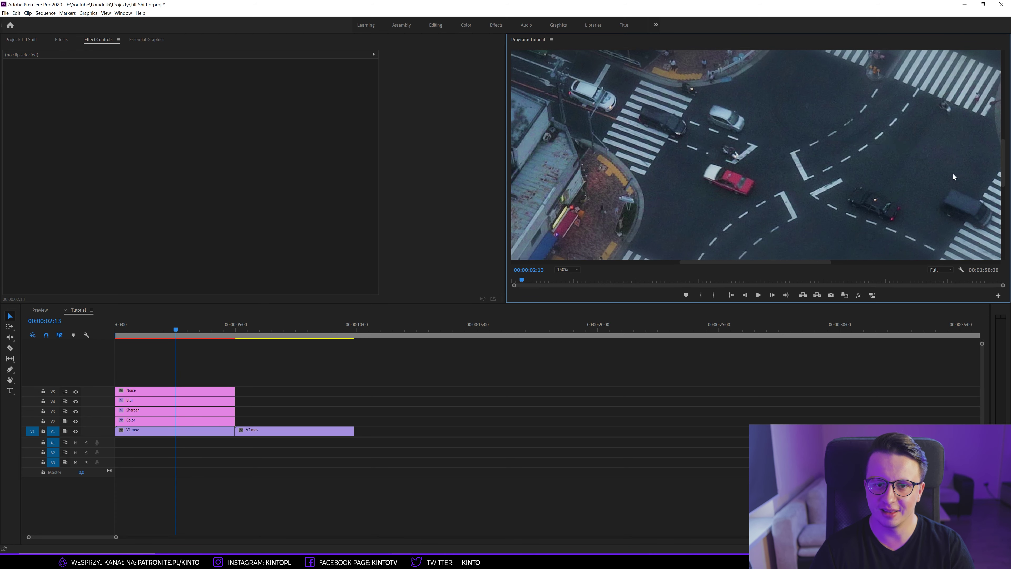
pyautogui.click(179, 390)
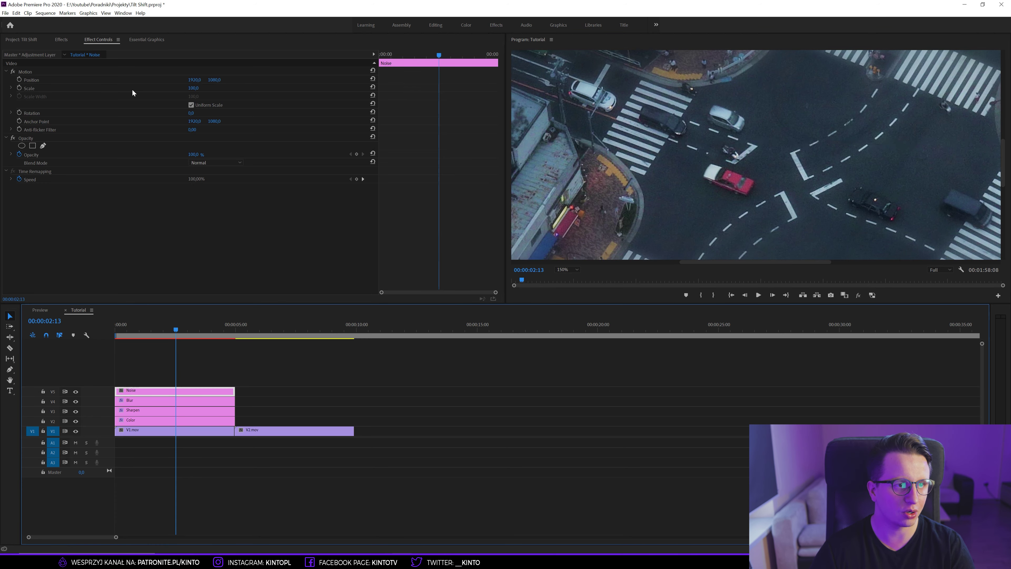
# Step: Search the Effects panel for 'noise' and apply Noise to the Noise adjustment layer
pyautogui.click(56, 39)
pyautogui.scroll(3, 969, 114)
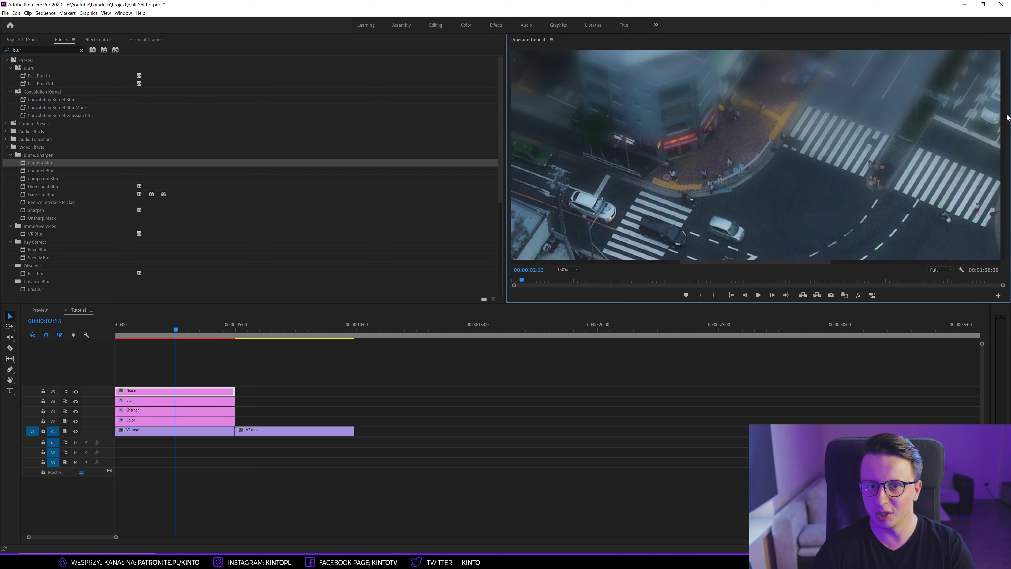
pyautogui.scroll(3, 969, 114)
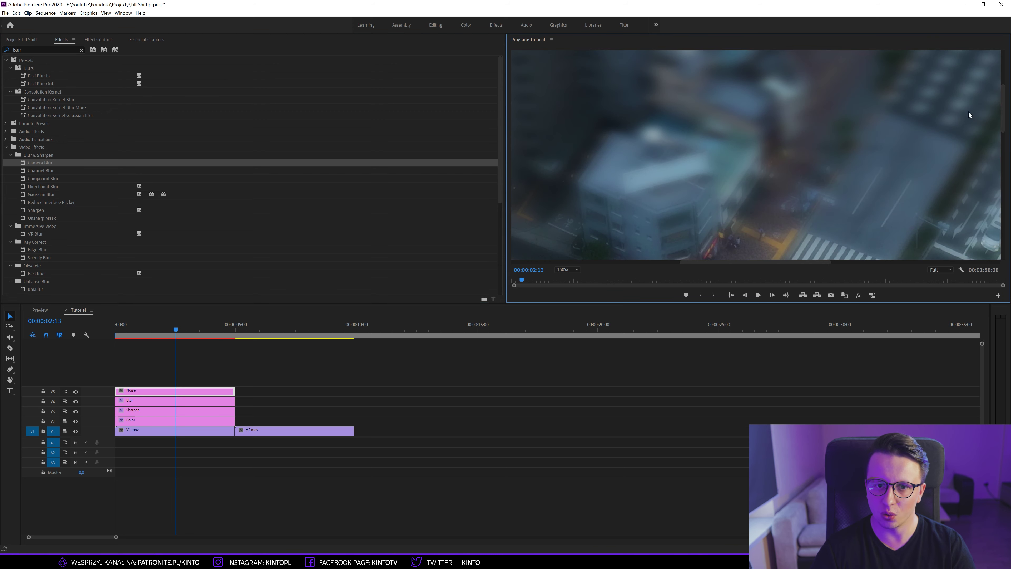
pyautogui.doubleClick(35, 47)
pyautogui.write('noise')
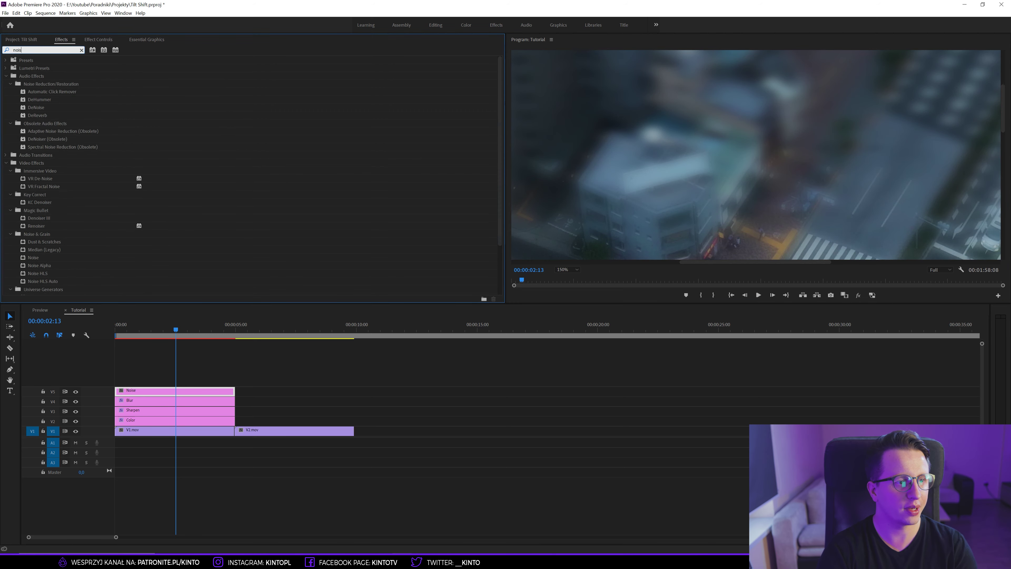
pyautogui.moveTo(35, 258); pyautogui.dragTo(181, 390)
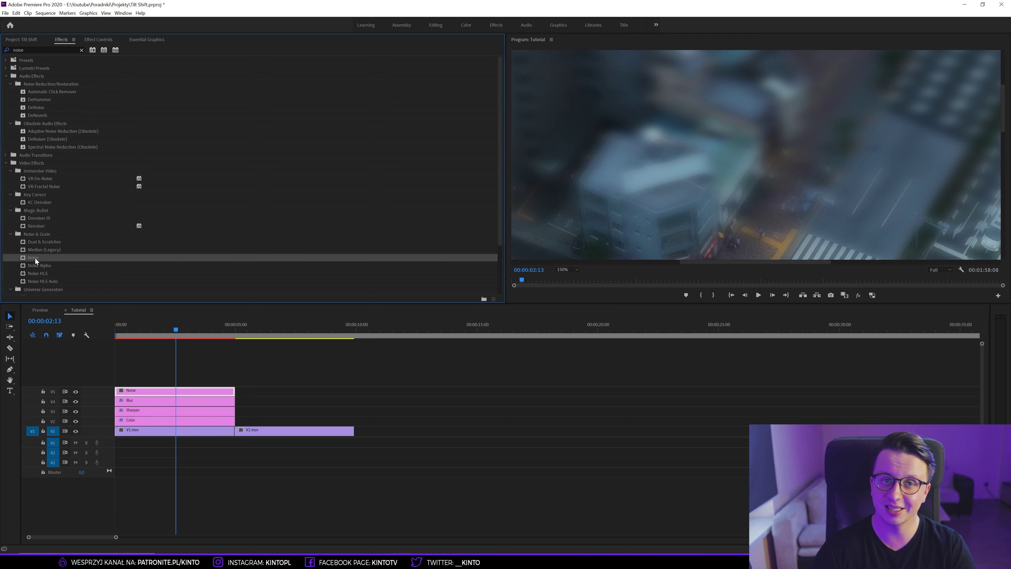
# Step: Turn off Use Color Noise and set the Amount of Noise to 3%
pyautogui.click(102, 42)
pyautogui.click(191, 213)
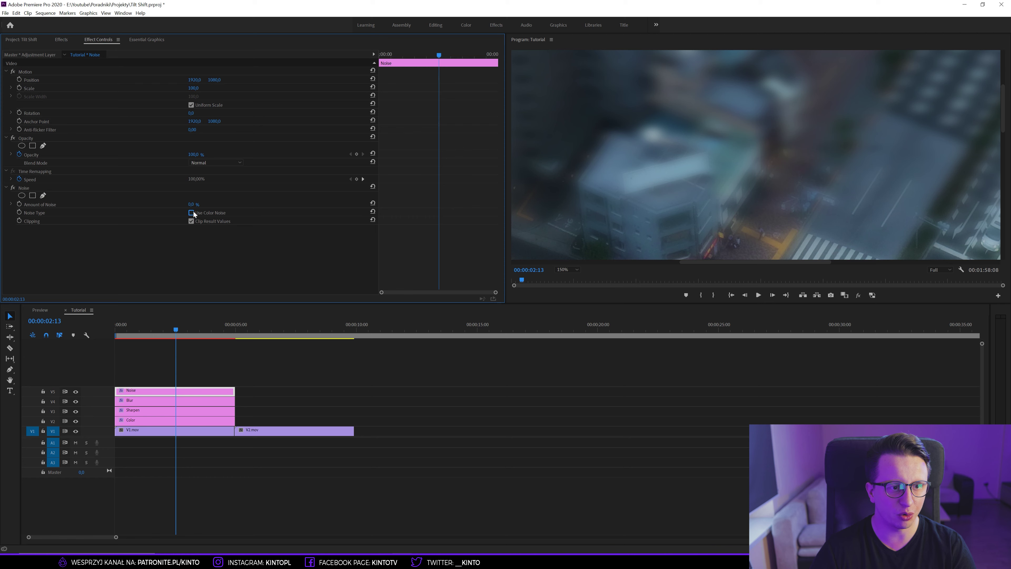
pyautogui.click(191, 204)
pyautogui.write('3')
pyautogui.press('Return')
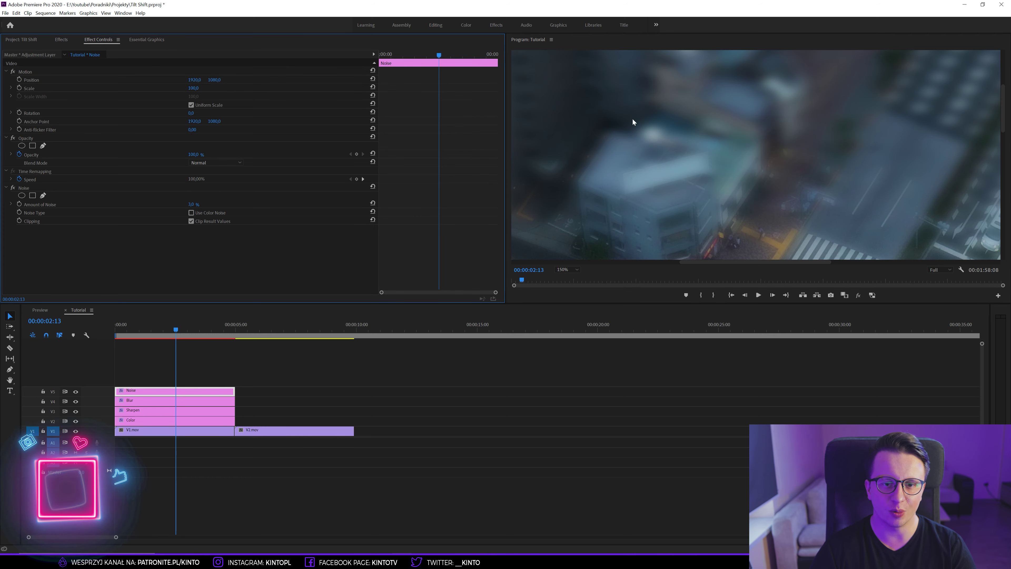
# Step: Play the sequence to check the grain, then select the Blur layer at 00:00:01:09
pyautogui.press('space')
pyautogui.press('space')
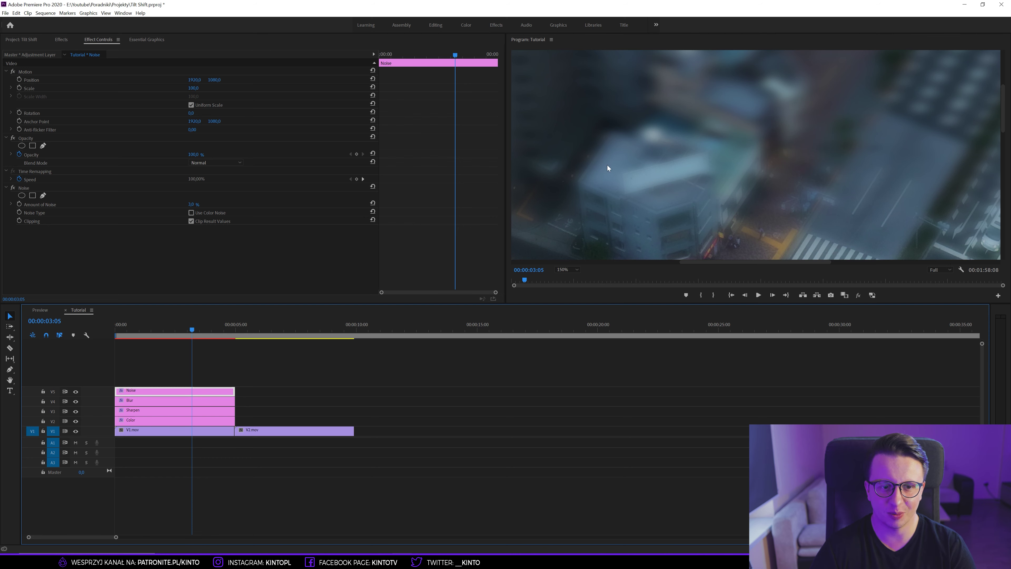
pyautogui.click(162, 402)
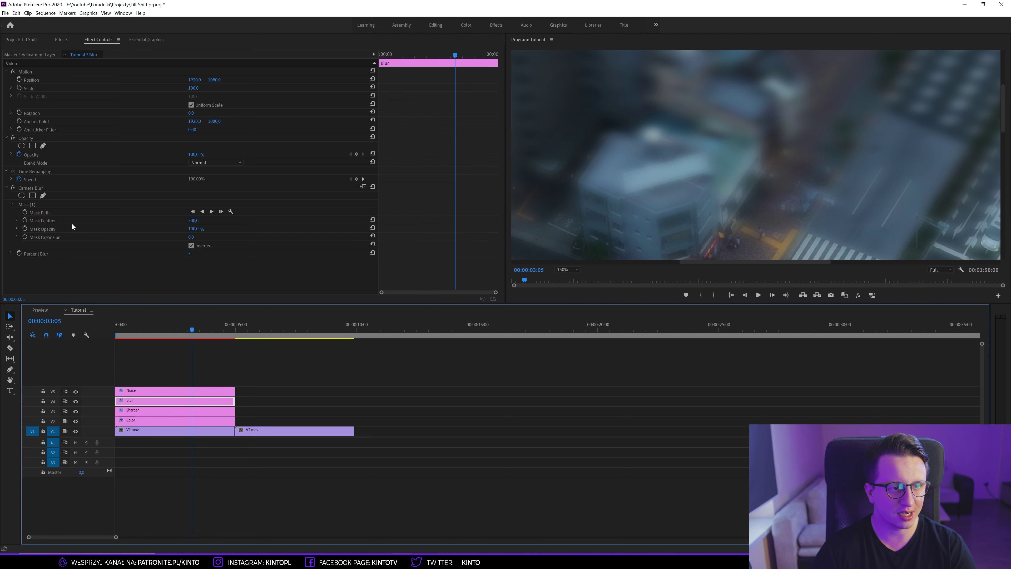
pyautogui.click(148, 329)
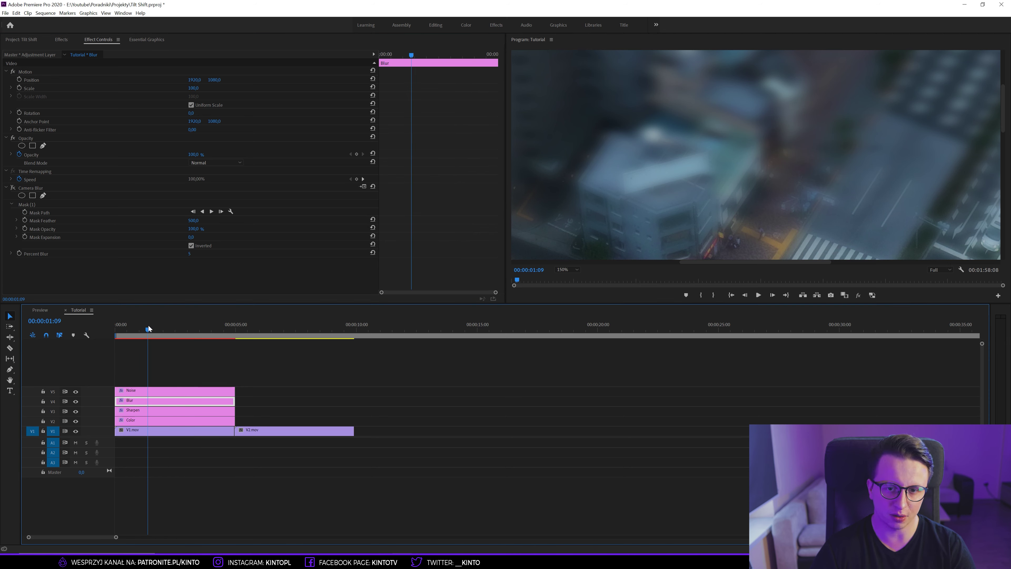
pyautogui.click(44, 12)
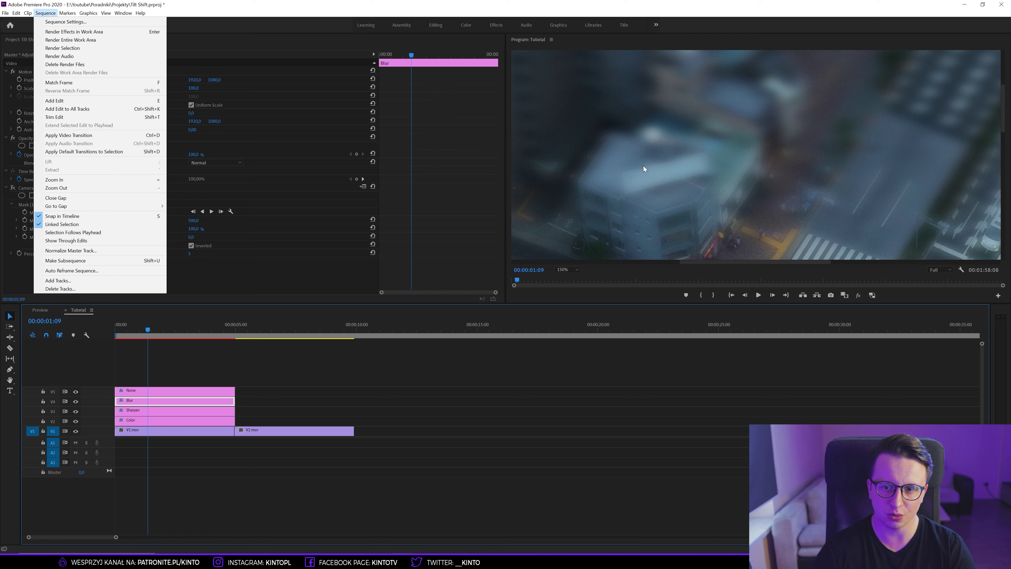
# Step: Start Render Entire Work Area, cancel the render, and set the Program monitor back to Fit
pyautogui.click(204, 272)
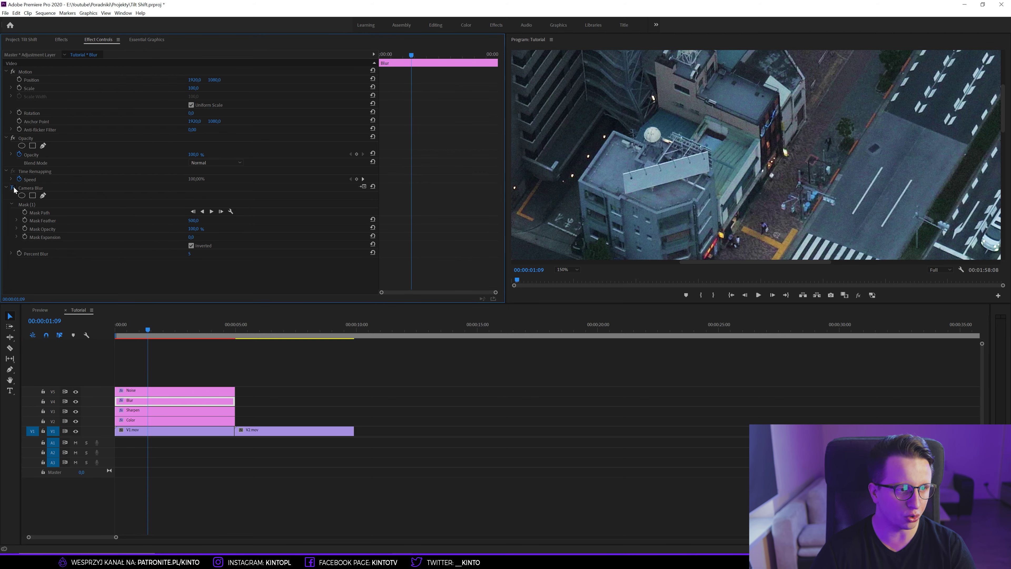
pyautogui.click(45, 12)
pyautogui.click(70, 40)
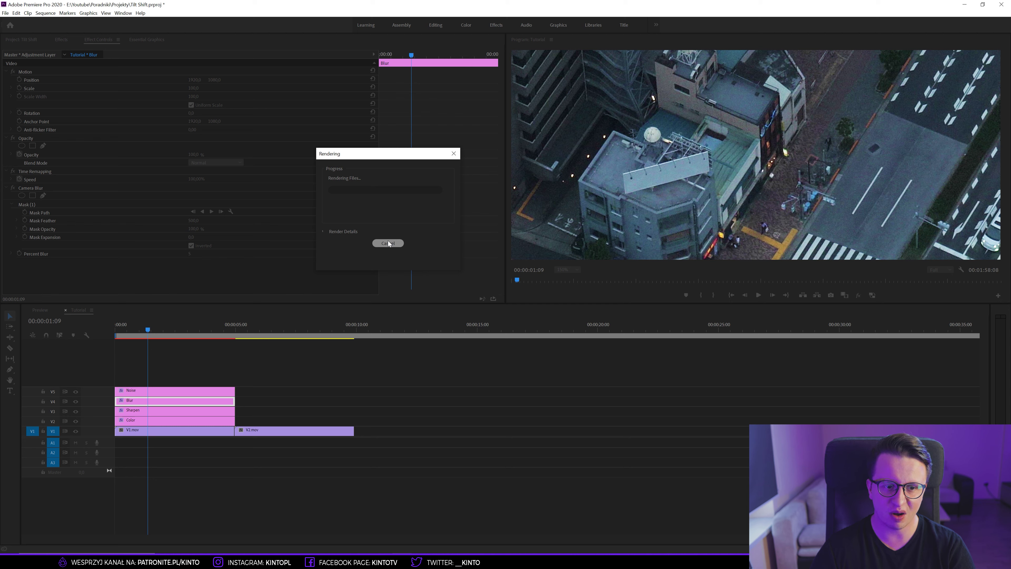
pyautogui.click(388, 242)
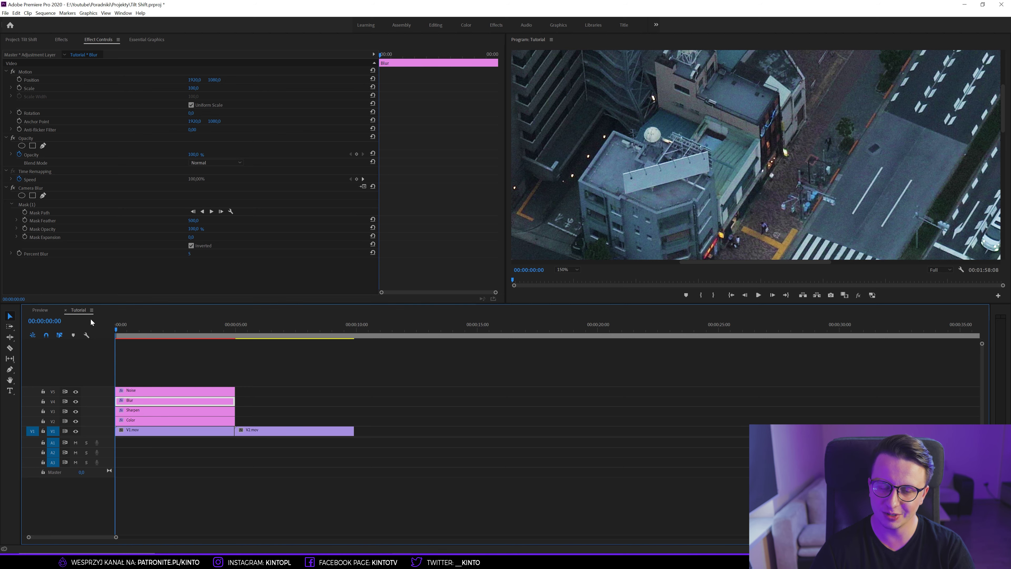
pyautogui.click(642, 202)
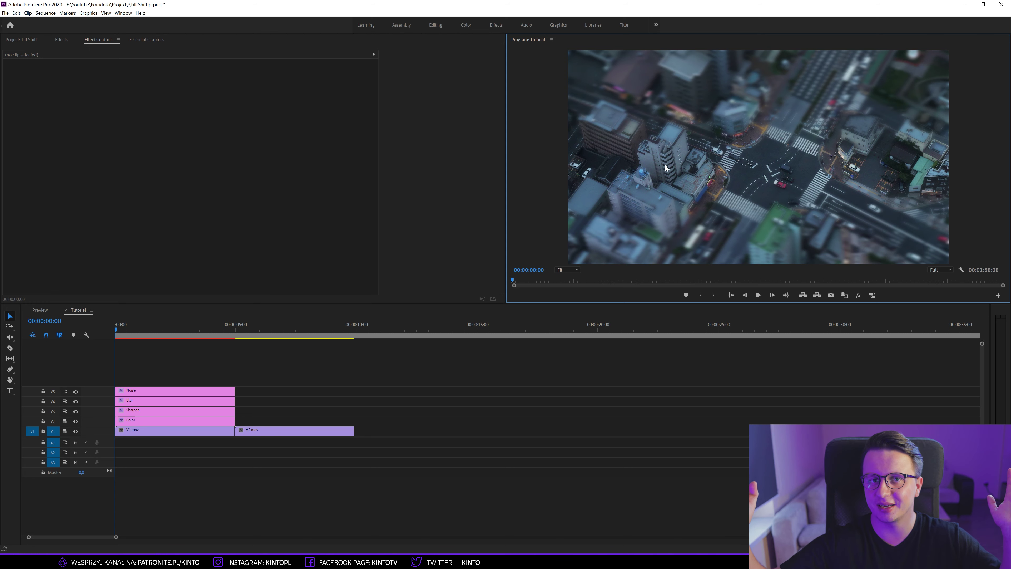
# Step: Alt-drag copies of the Noise, Blur, Sharpen and Color layers over V2.mov, then select V2.mov
pyautogui.moveTo(265, 360); pyautogui.dragTo(171, 422)
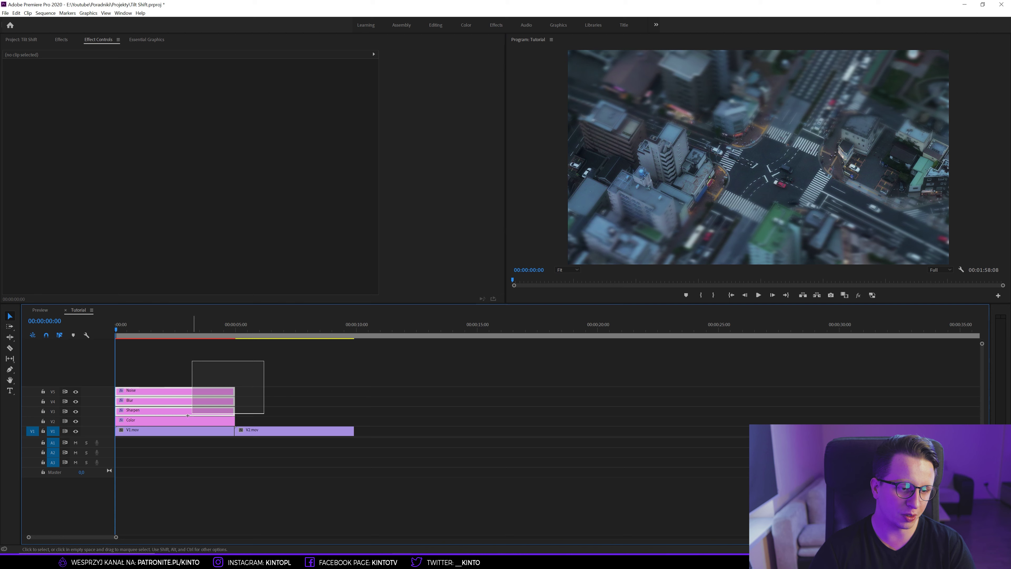
pyautogui.moveTo(140, 392); pyautogui.dragTo(262, 397)
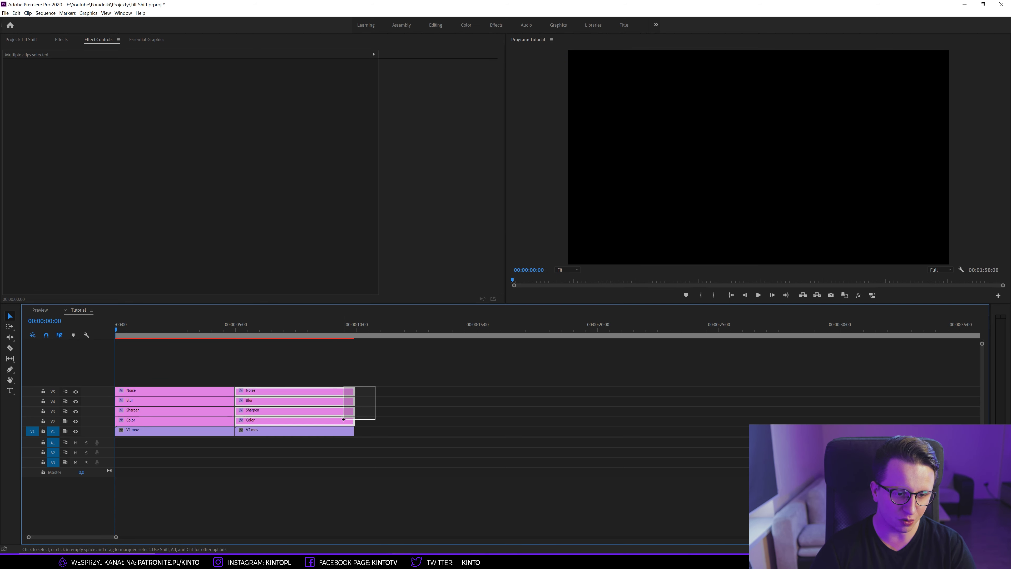
pyautogui.click(294, 329)
pyautogui.click(406, 373)
pyautogui.click(288, 430)
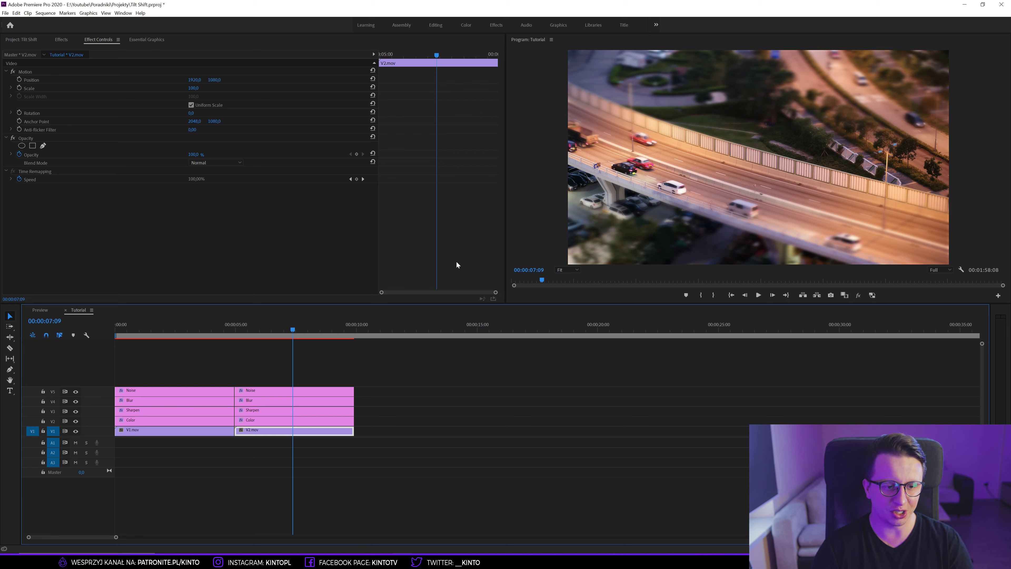
# Step: Select the second Blur clip on V4 and show its Camera Blur Mask (1) outline
pyautogui.click(252, 400)
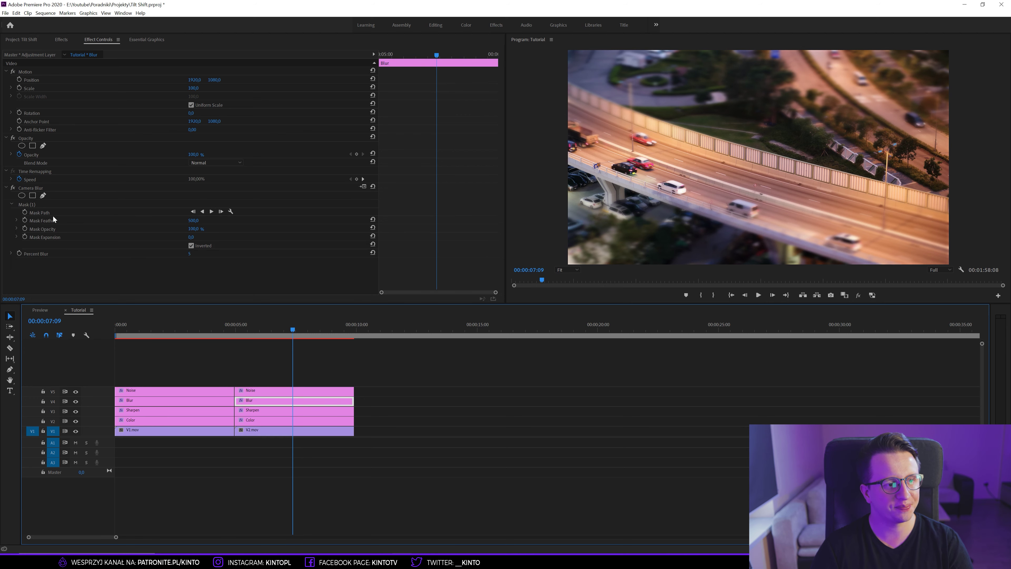
pyautogui.click(10, 194)
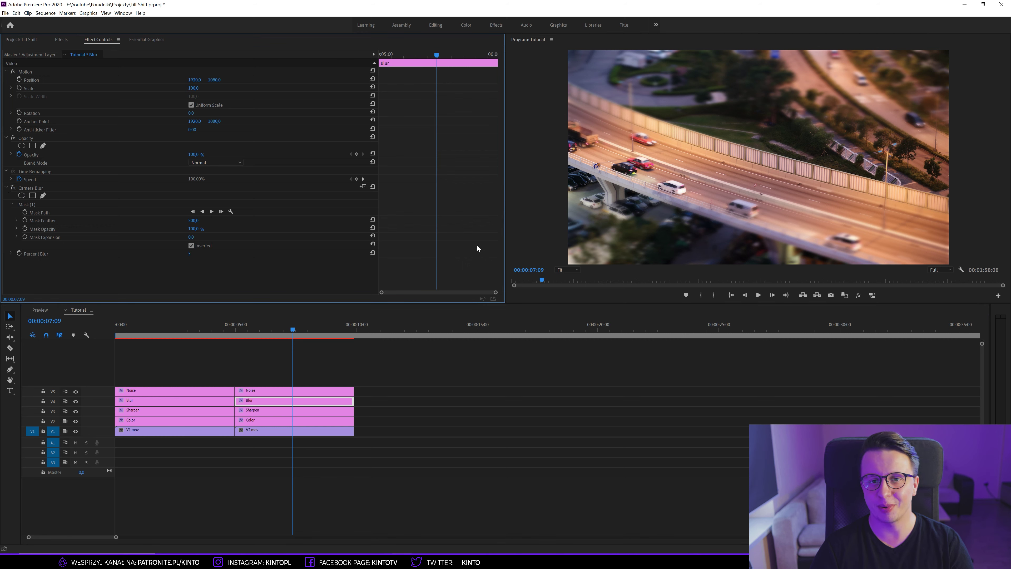
pyautogui.click(24, 205)
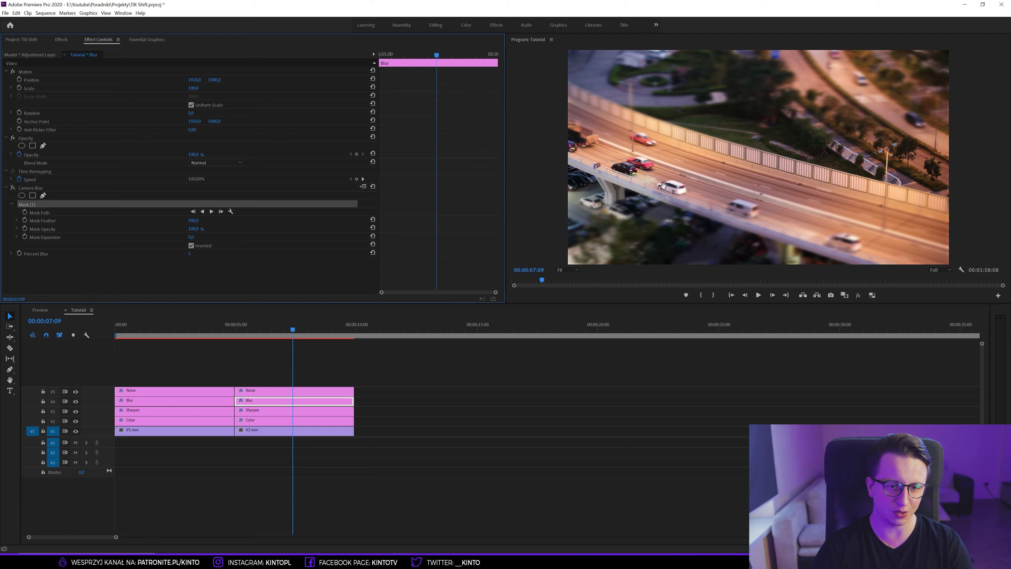
pyautogui.click(691, 177)
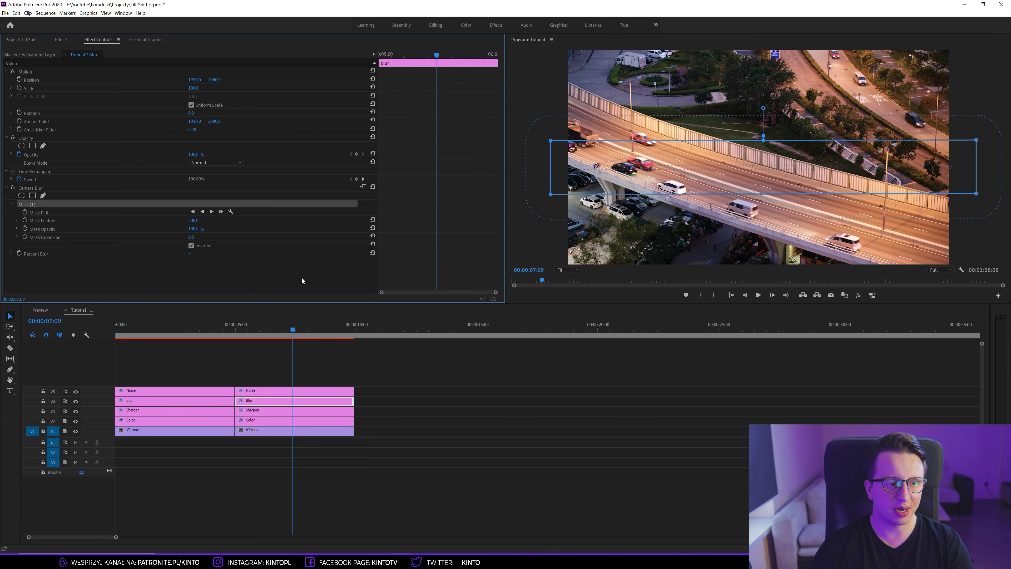
pyautogui.click(12, 311)
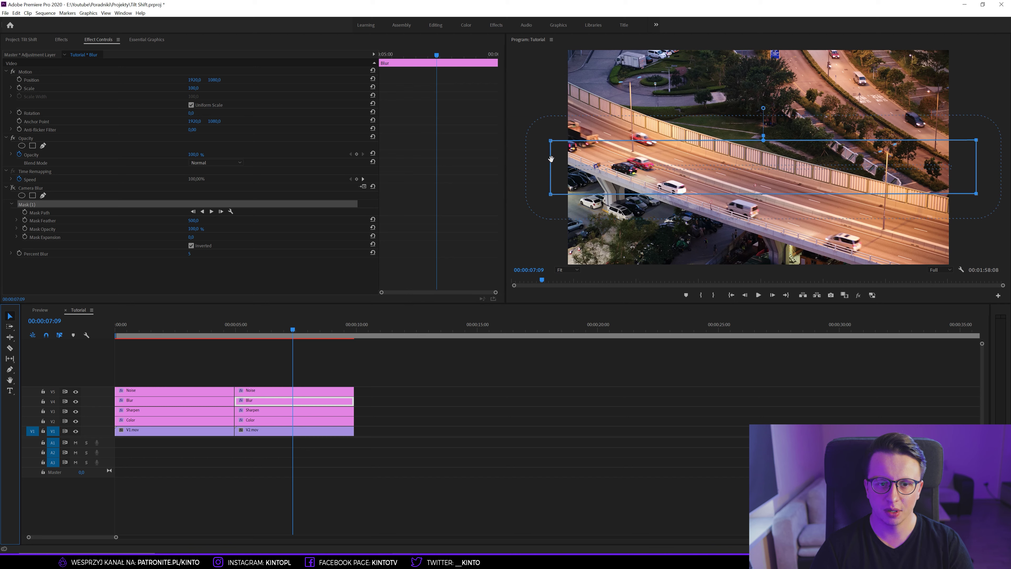
pyautogui.click(552, 167)
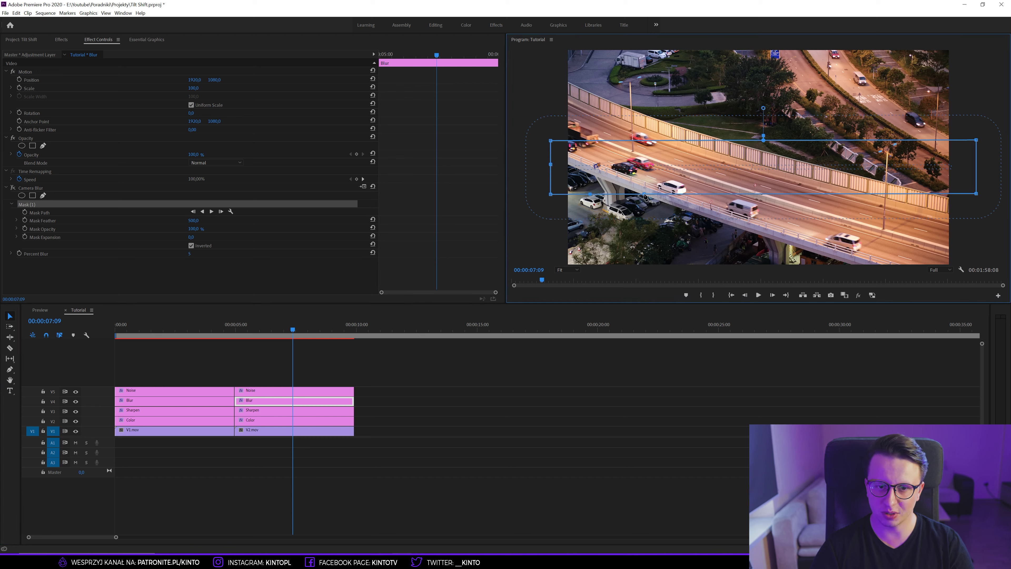
# Step: Add two points on the mask's top edge and one on the bottom, dragging it down
pyautogui.click(870, 140)
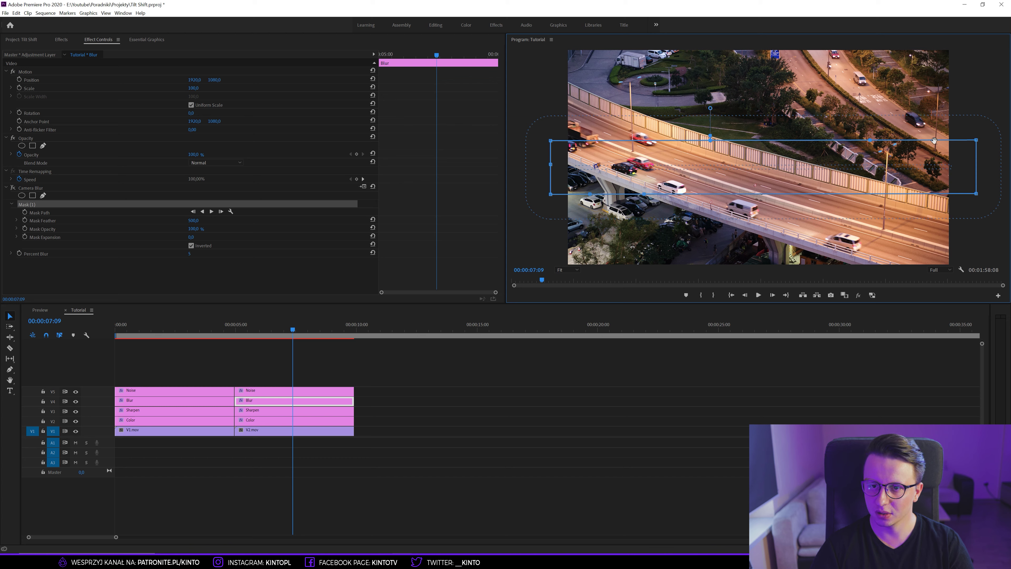
pyautogui.click(952, 140)
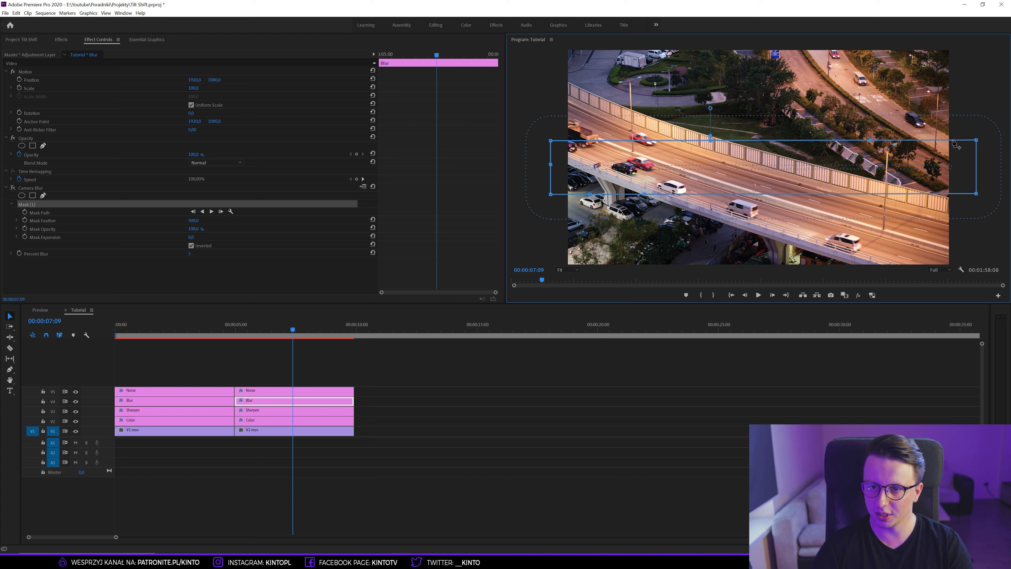
pyautogui.click(910, 194)
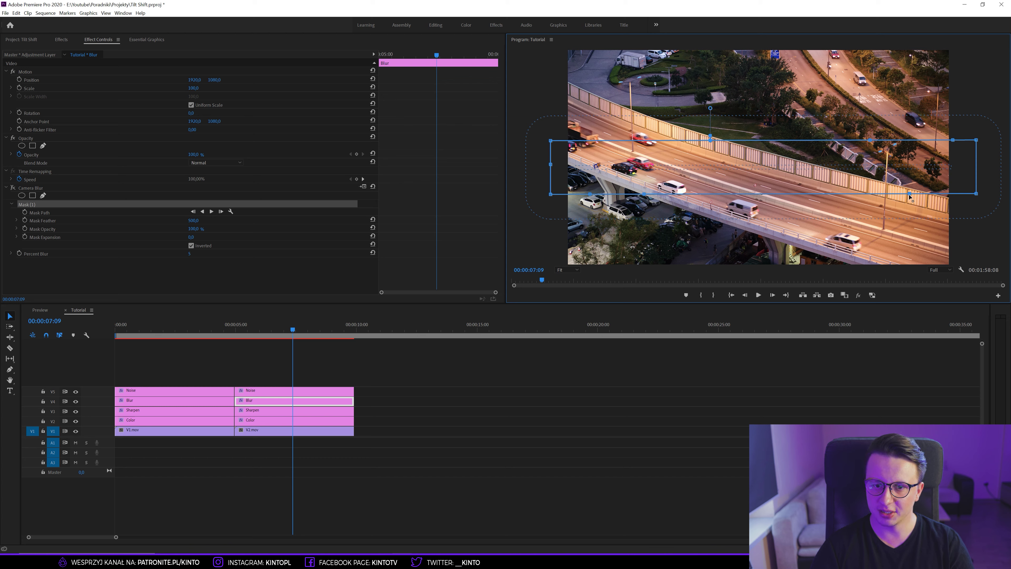
pyautogui.moveTo(909, 194); pyautogui.dragTo(835, 259)
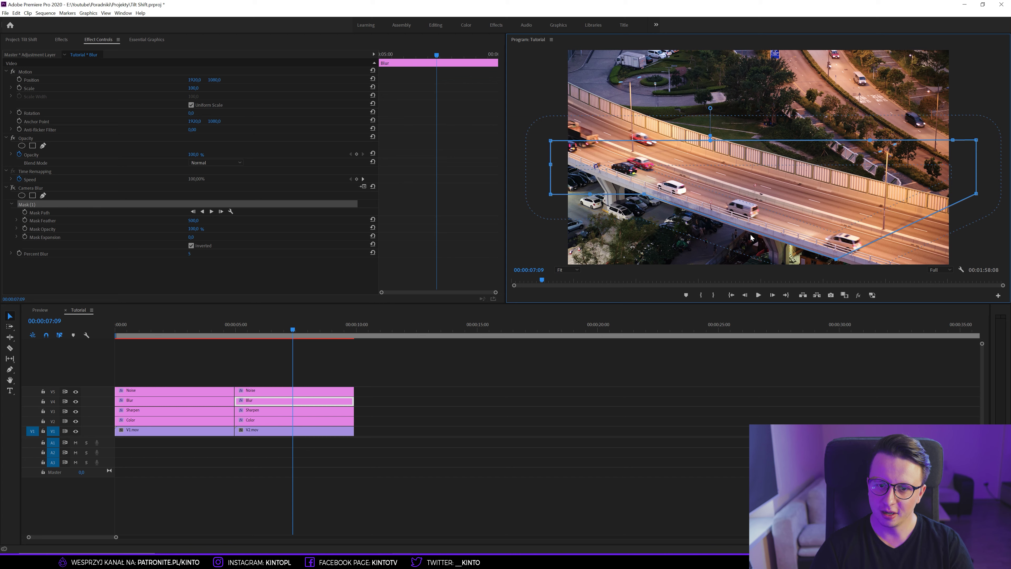
# Step: Drag the mask's left corners and lower points up and inward to follow the road
pyautogui.moveTo(644, 194); pyautogui.dragTo(645, 186)
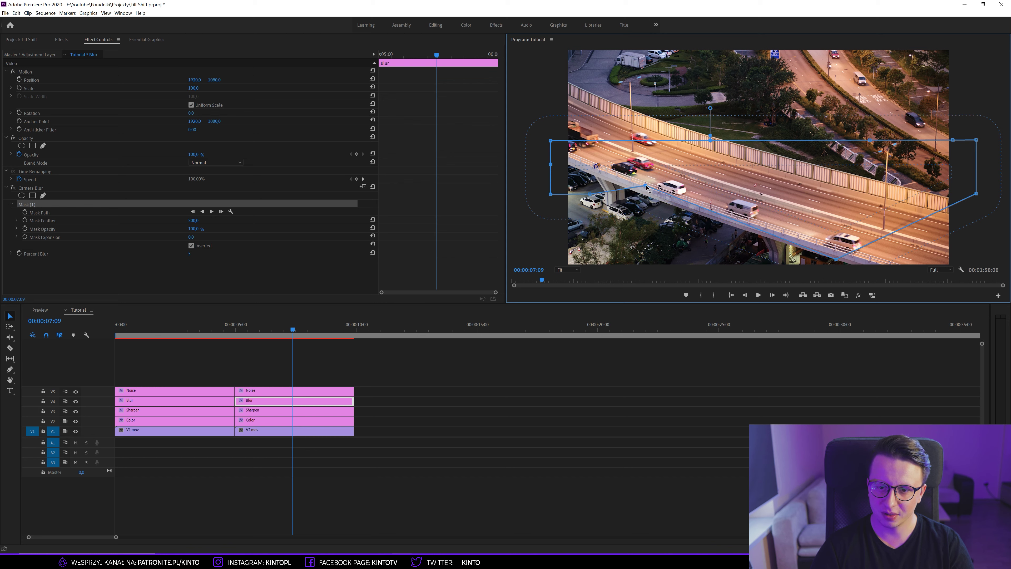
pyautogui.moveTo(836, 258); pyautogui.dragTo(848, 254)
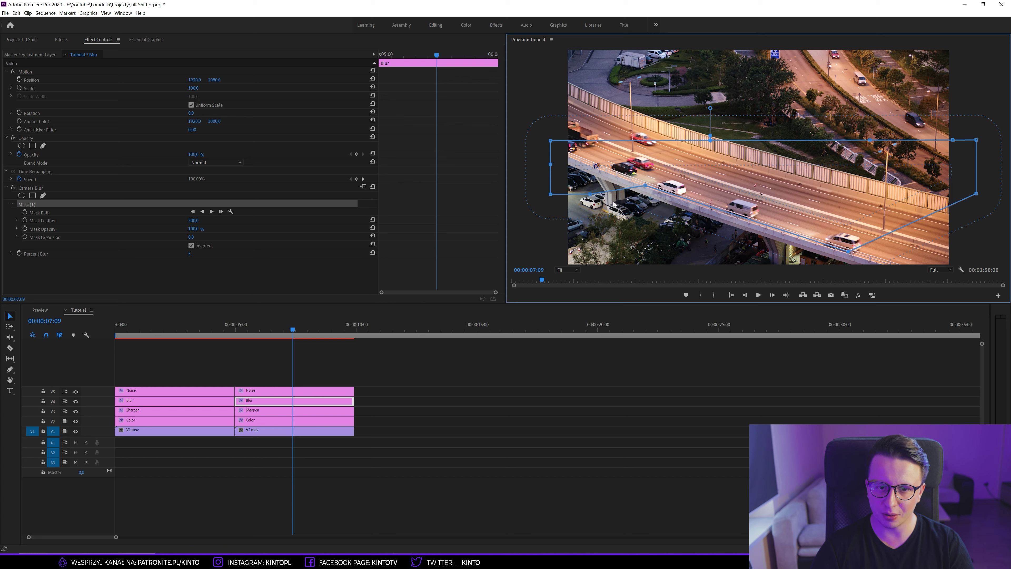
pyautogui.moveTo(590, 194); pyautogui.dragTo(578, 163)
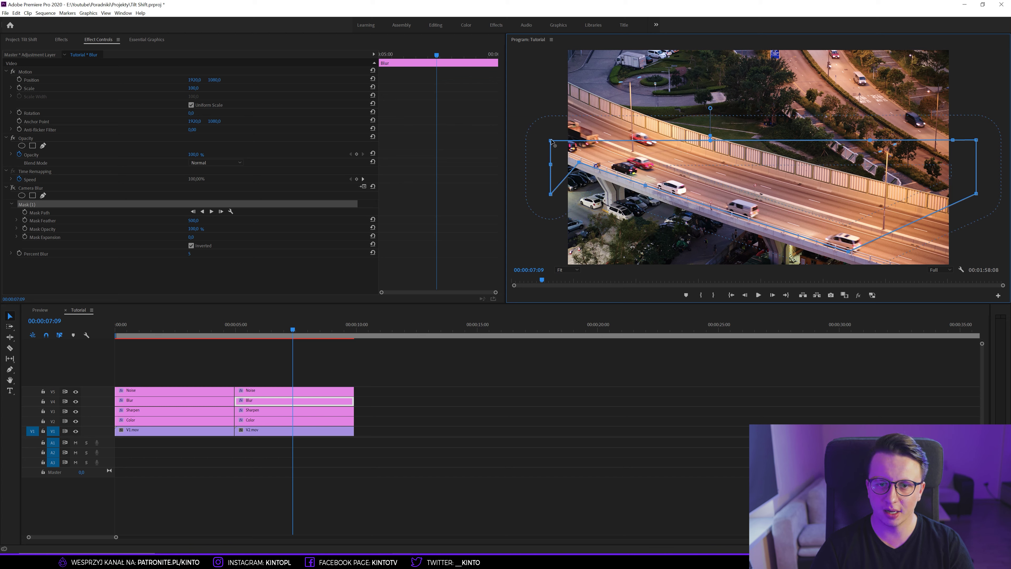
pyautogui.moveTo(550, 140); pyautogui.dragTo(642, 116)
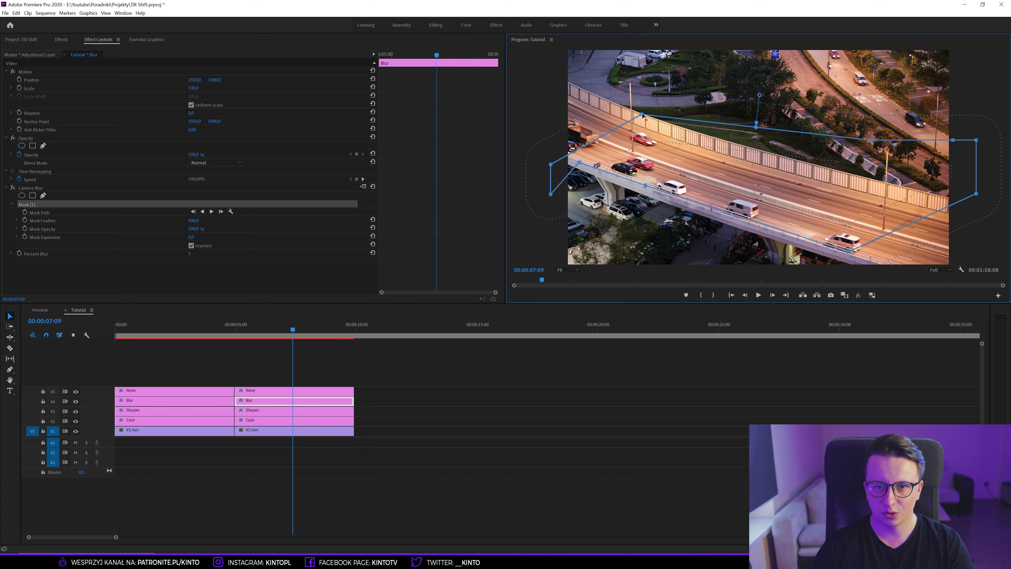
pyautogui.moveTo(551, 164); pyautogui.dragTo(640, 114)
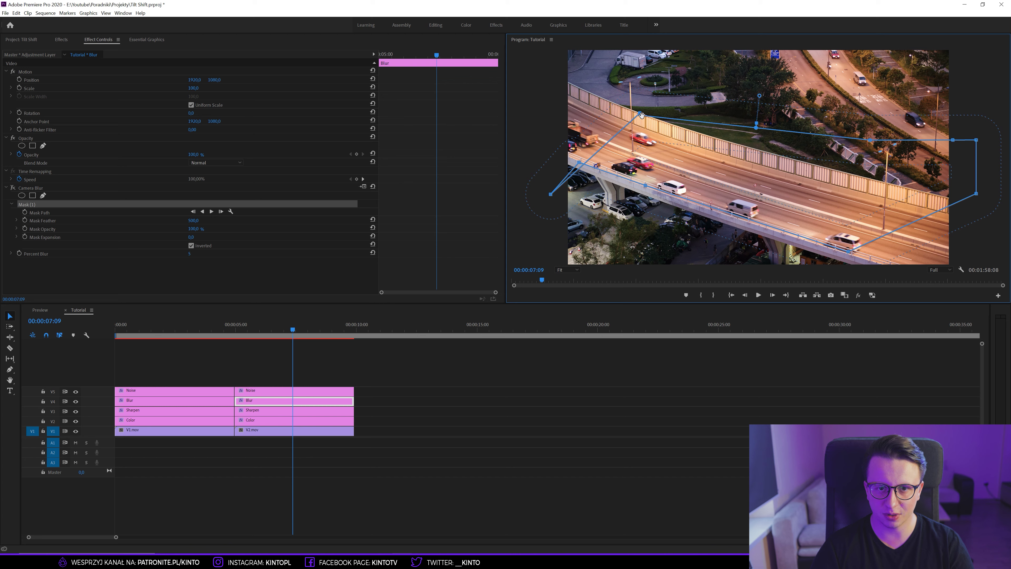
pyautogui.moveTo(756, 127); pyautogui.dragTo(790, 137)
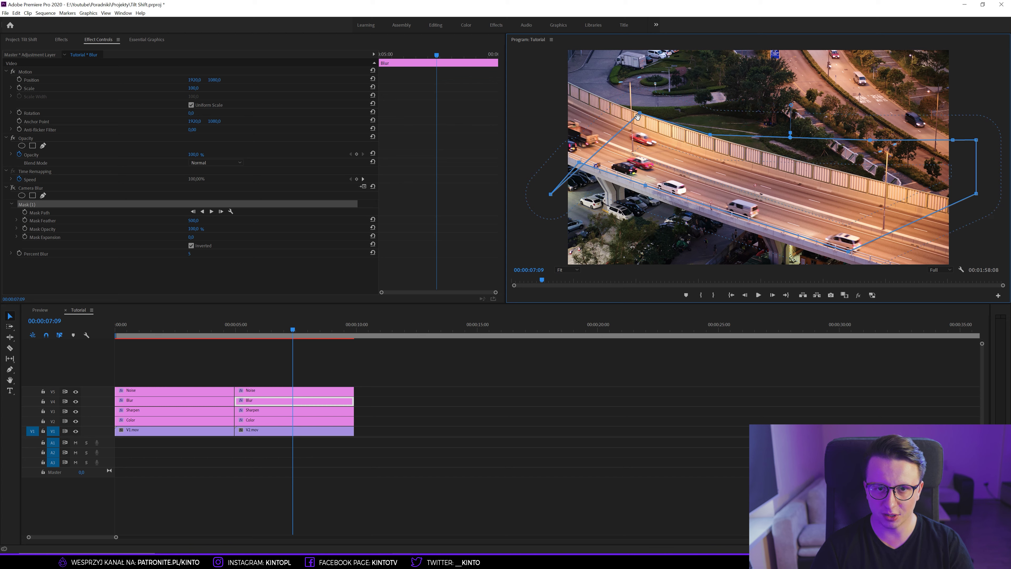
pyautogui.moveTo(638, 117); pyautogui.dragTo(642, 118)
pyautogui.moveTo(550, 191); pyautogui.dragTo(579, 162)
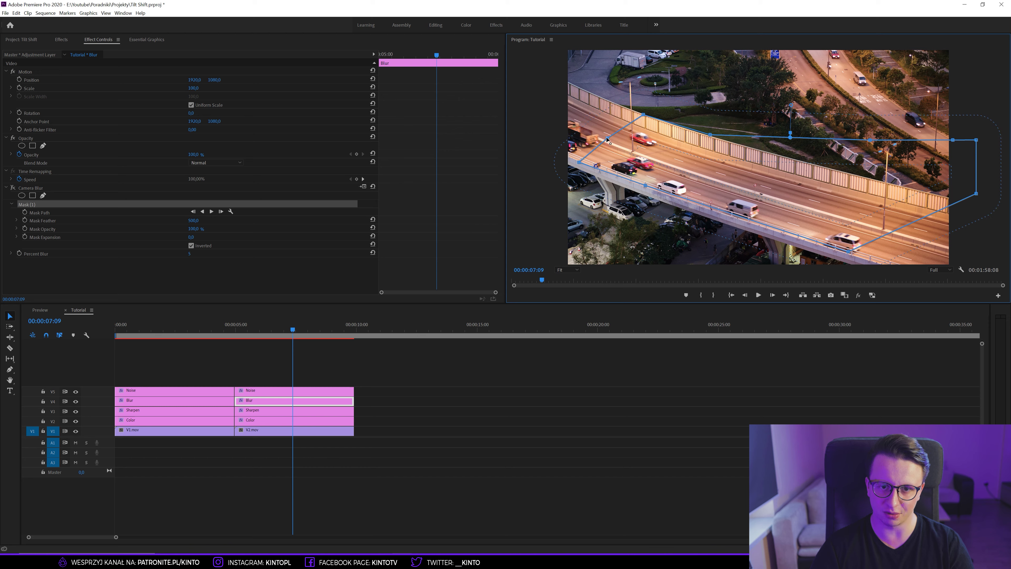
# Step: Add an upper-left mask point and pull the right-side points down along the overpass
pyautogui.click(607, 139)
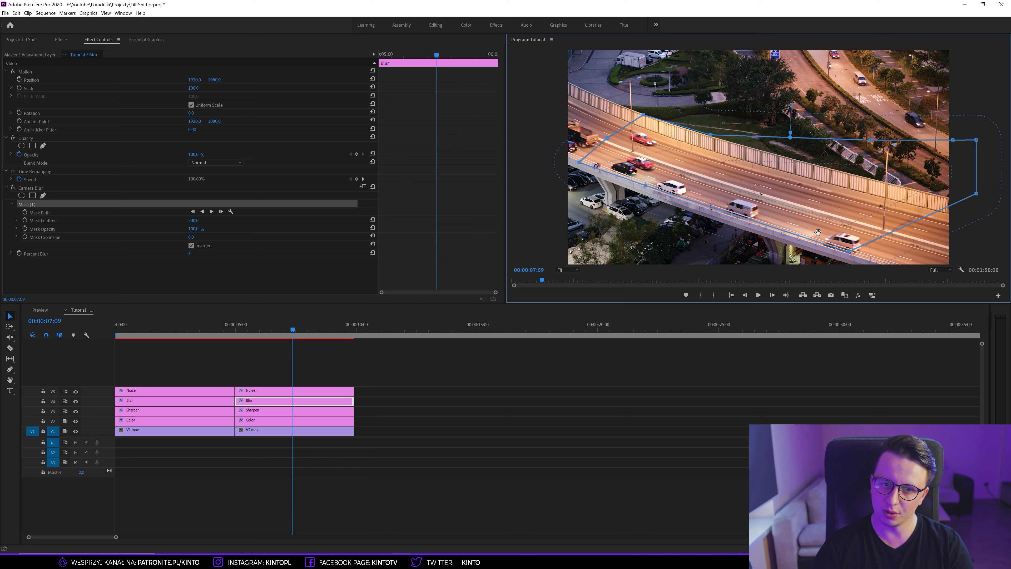
pyautogui.moveTo(644, 115); pyautogui.dragTo(608, 103)
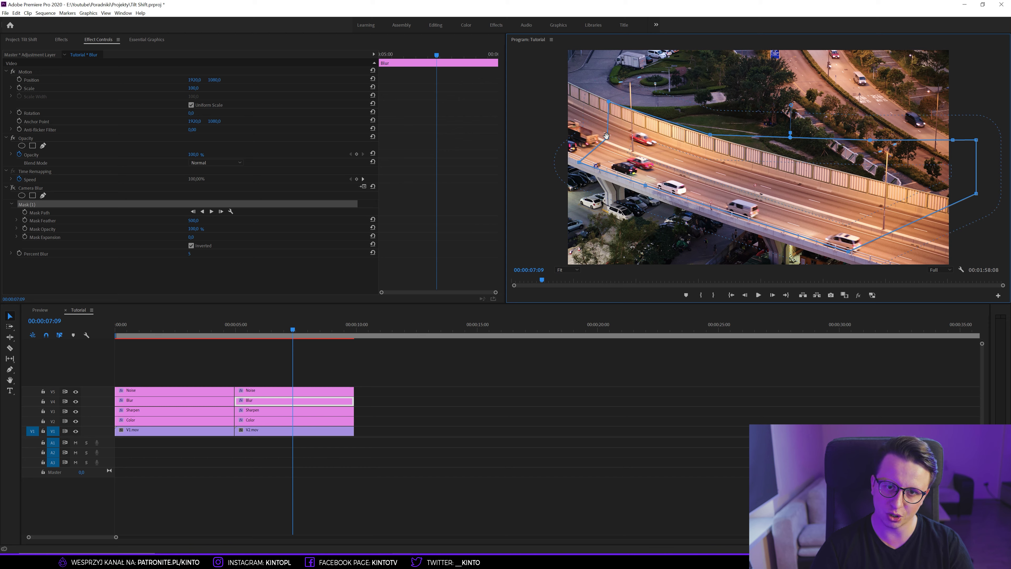
pyautogui.moveTo(606, 138); pyautogui.dragTo(591, 133)
pyautogui.moveTo(790, 137); pyautogui.dragTo(805, 138)
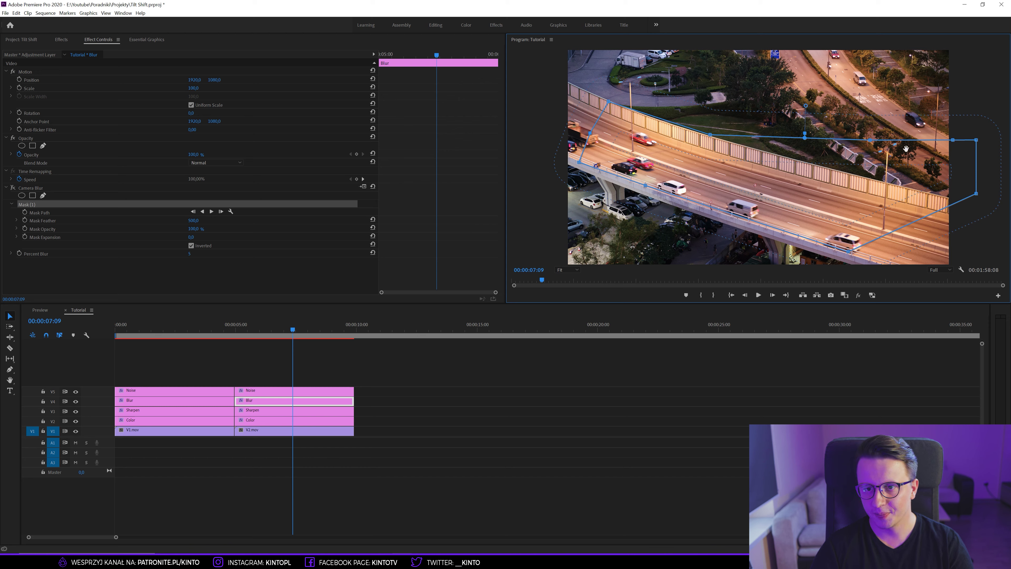
pyautogui.moveTo(873, 141); pyautogui.dragTo(864, 180)
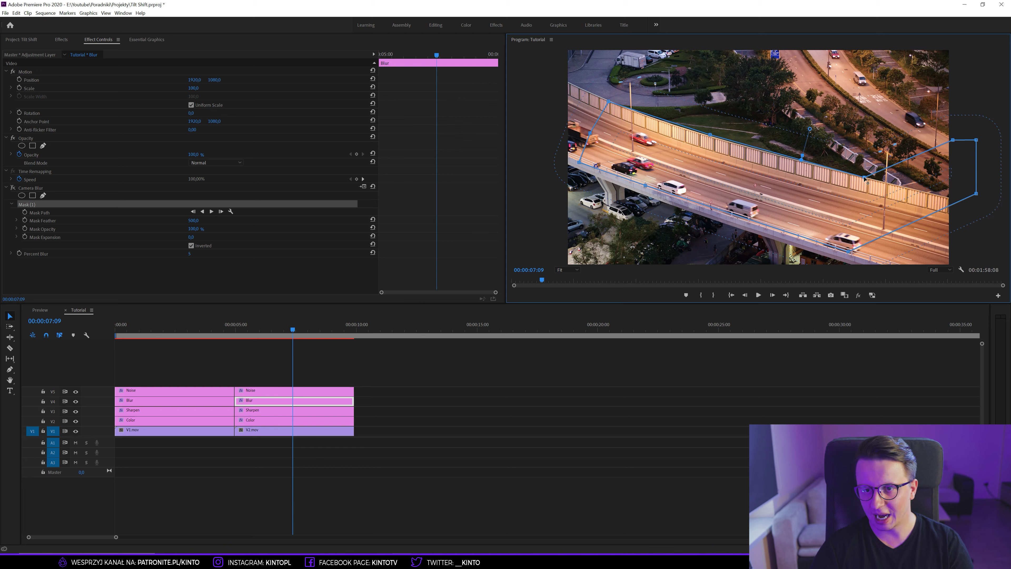
pyautogui.moveTo(952, 140)
pyautogui.mouseDown()
pyautogui.moveTo(938, 196)
pyautogui.moveTo(872, 245)
pyautogui.mouseUp()
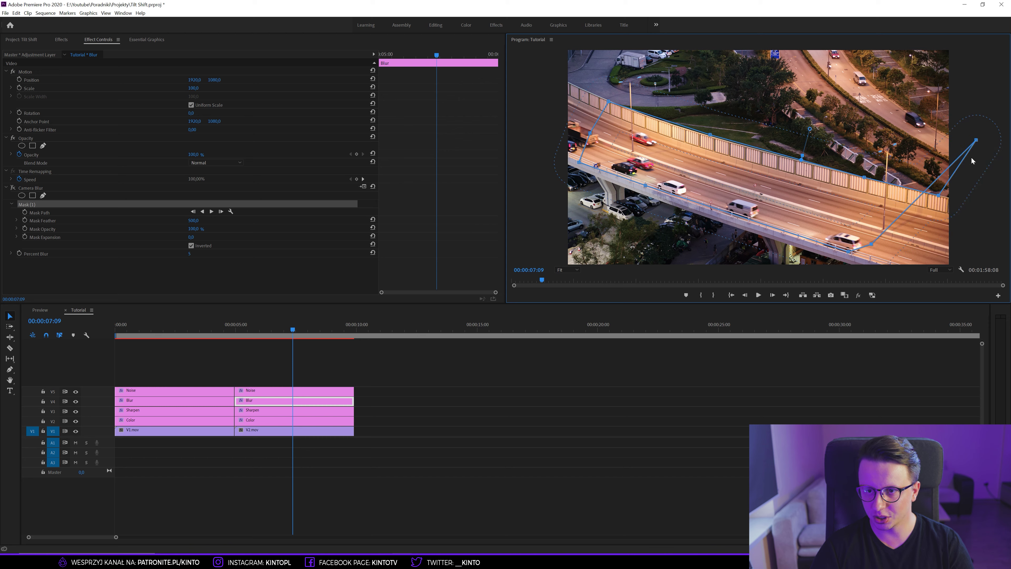
pyautogui.moveTo(976, 140); pyautogui.dragTo(909, 222)
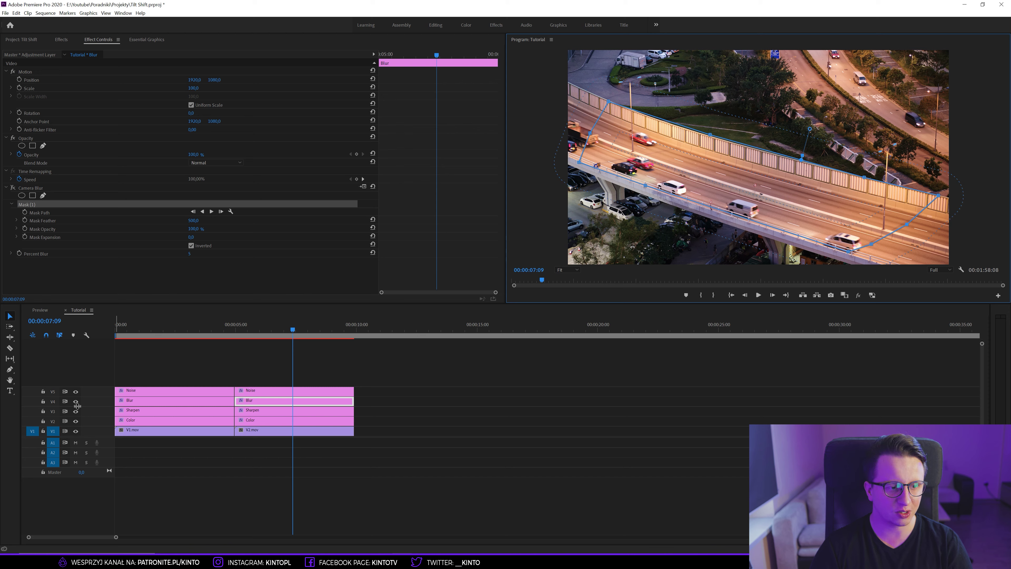
# Step: Deselect the Blur clip and review the highway shot's diagonal tilt-shift blur without the mask outline
pyautogui.click(13, 189)
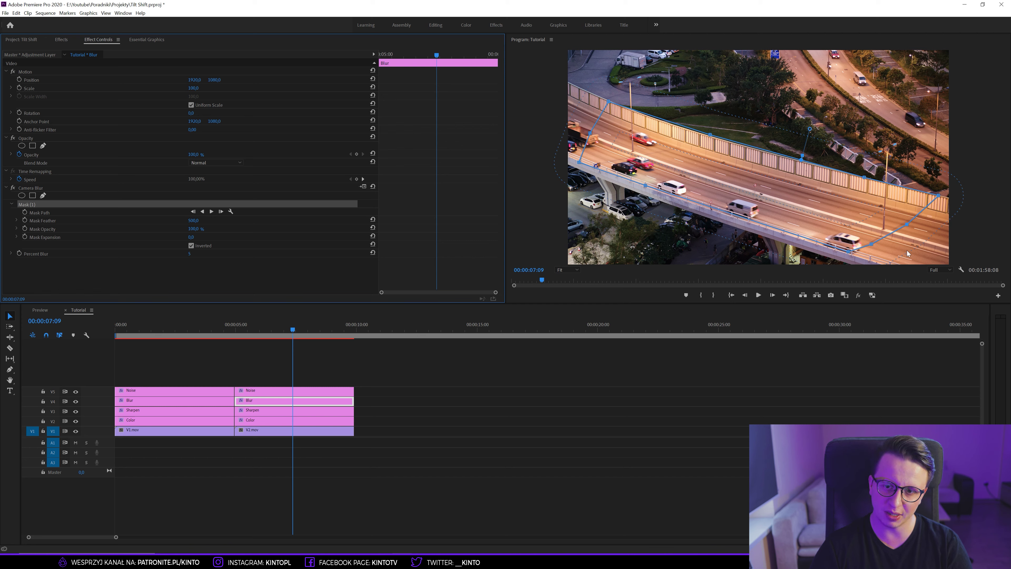
pyautogui.click(492, 365)
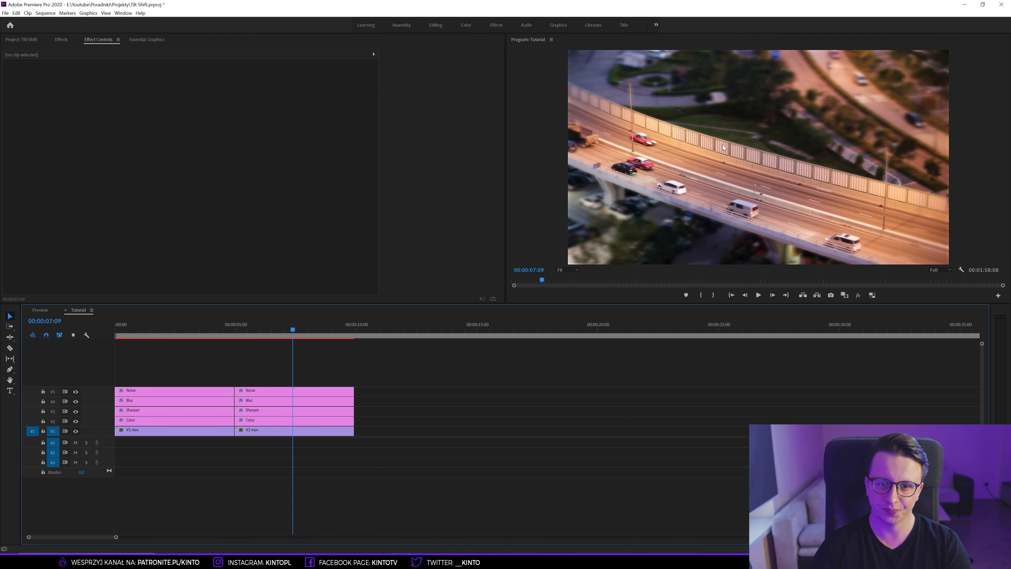
pyautogui.click(263, 401)
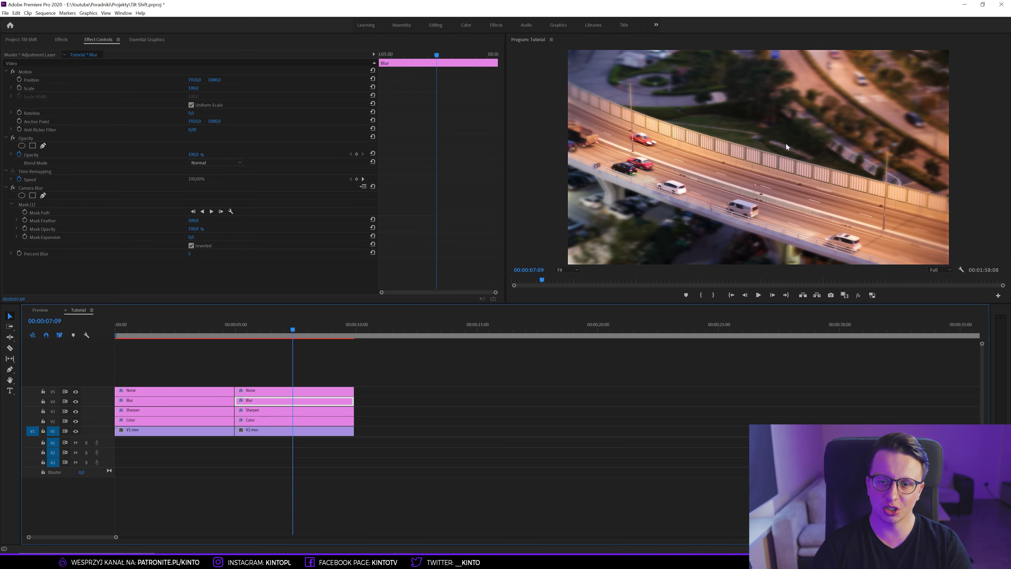
pyautogui.click(657, 403)
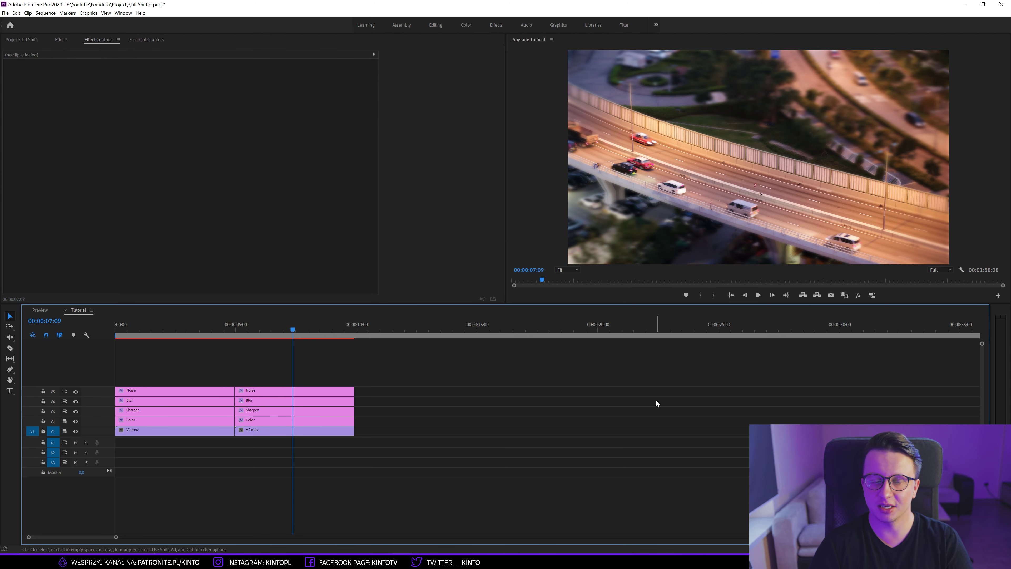